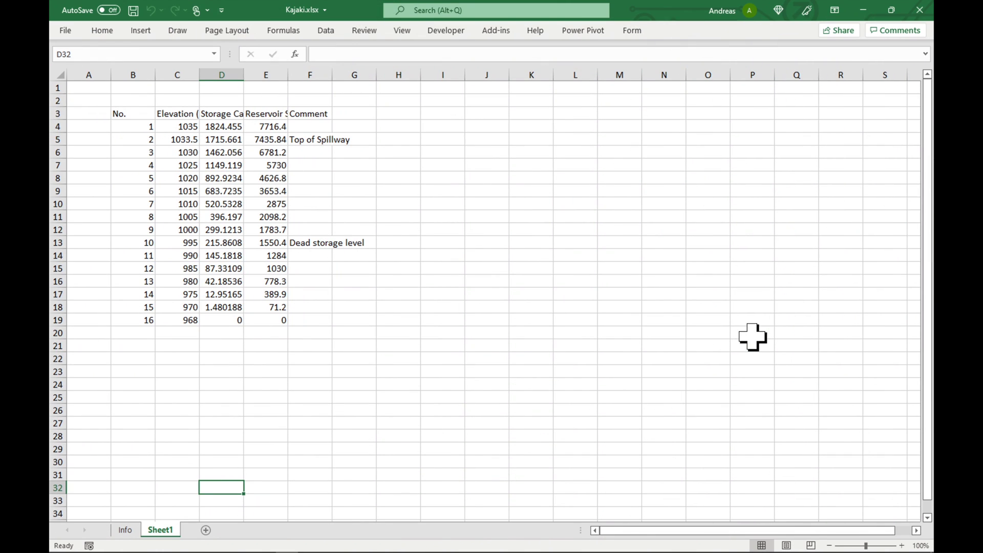
# Autofit every column on the sheet to its contents.
pyautogui.click(62, 75)
pyautogui.doubleClick(158, 78)
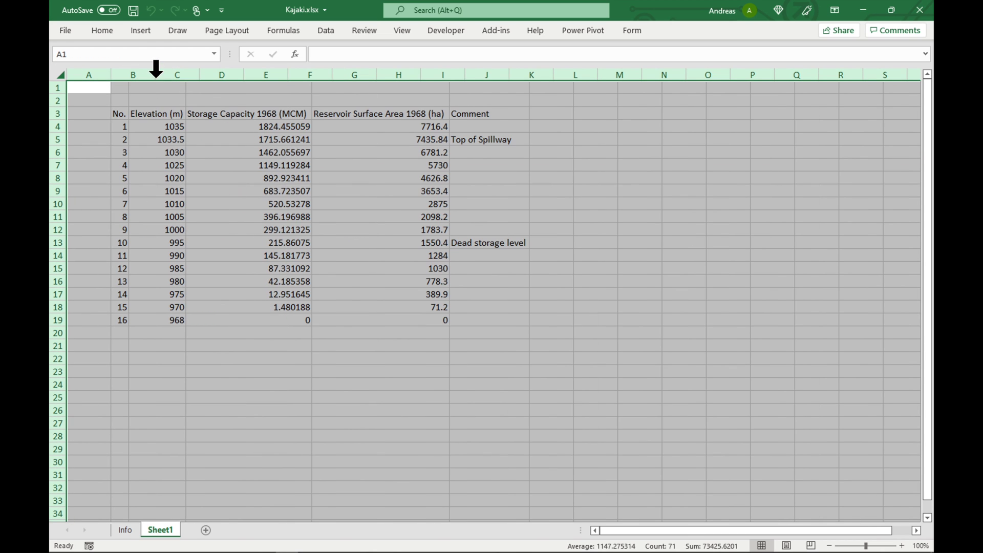
pyautogui.click(222, 346)
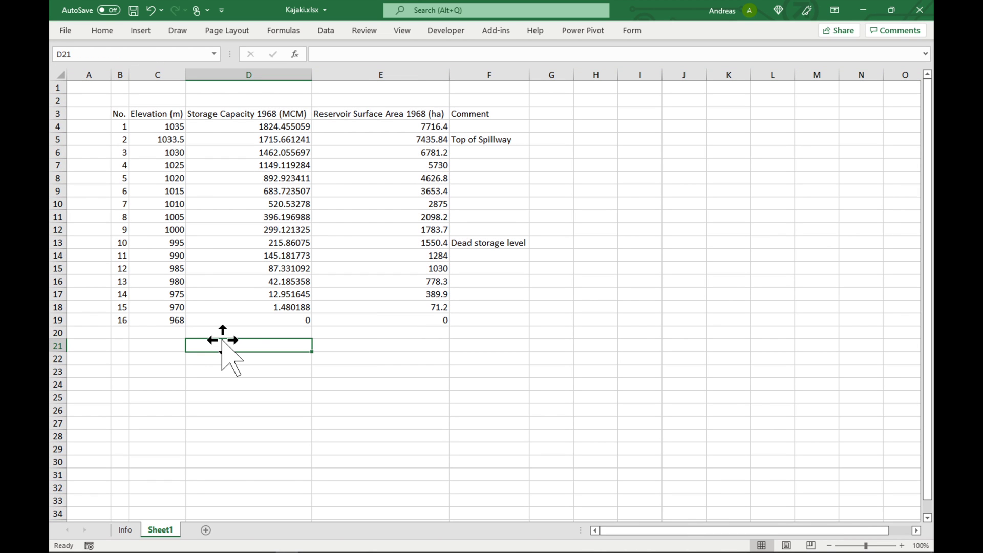
# Format B3:F19 as a banded table with the header filter buttons turned off.
pyautogui.moveTo(119, 114); pyautogui.dragTo(484, 320)
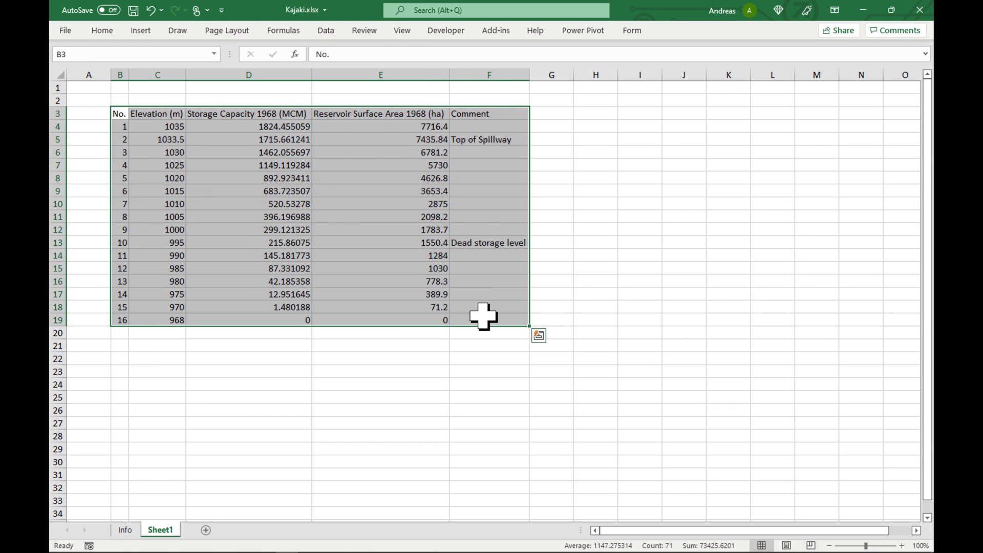
pyautogui.click(102, 30)
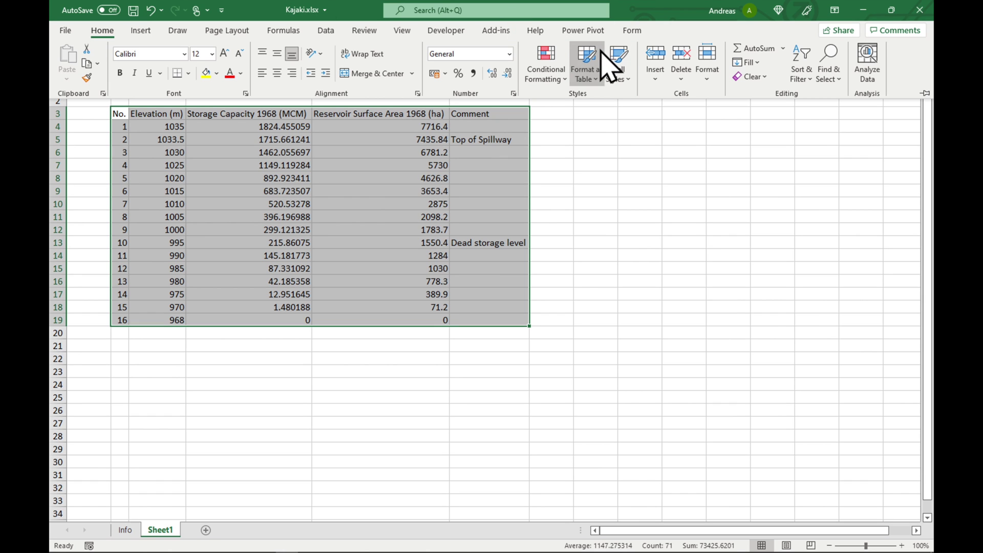
pyautogui.click(587, 66)
pyautogui.click(634, 246)
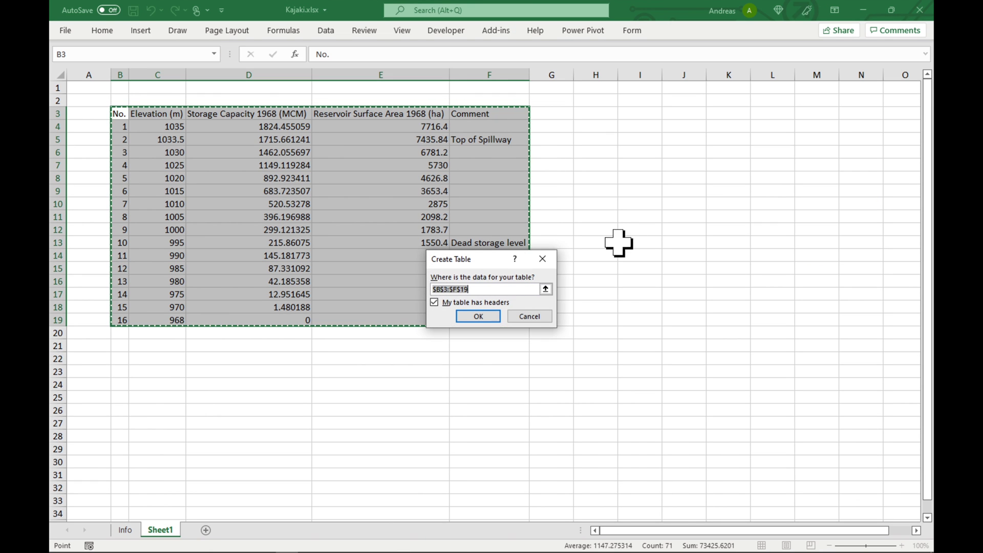
pyautogui.click(478, 317)
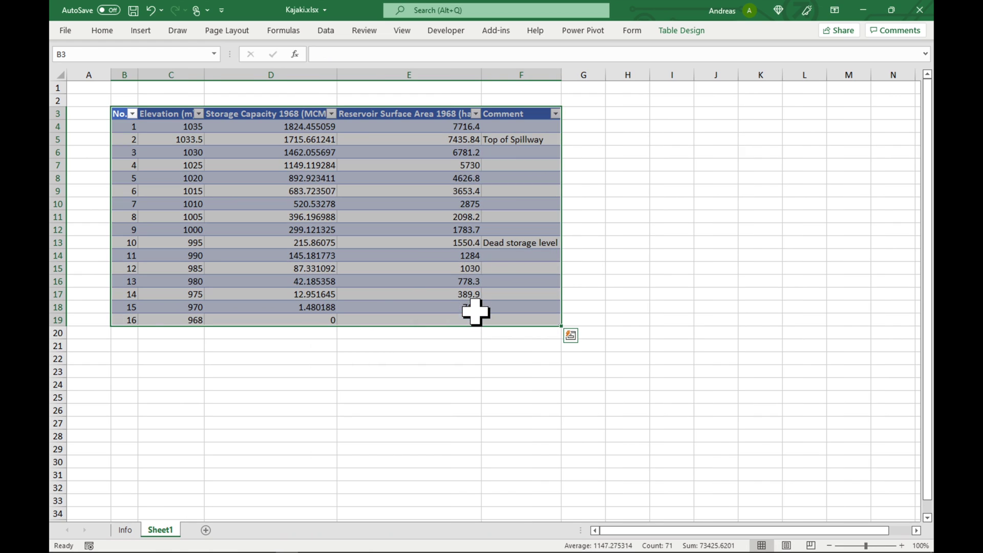
pyautogui.click(680, 33)
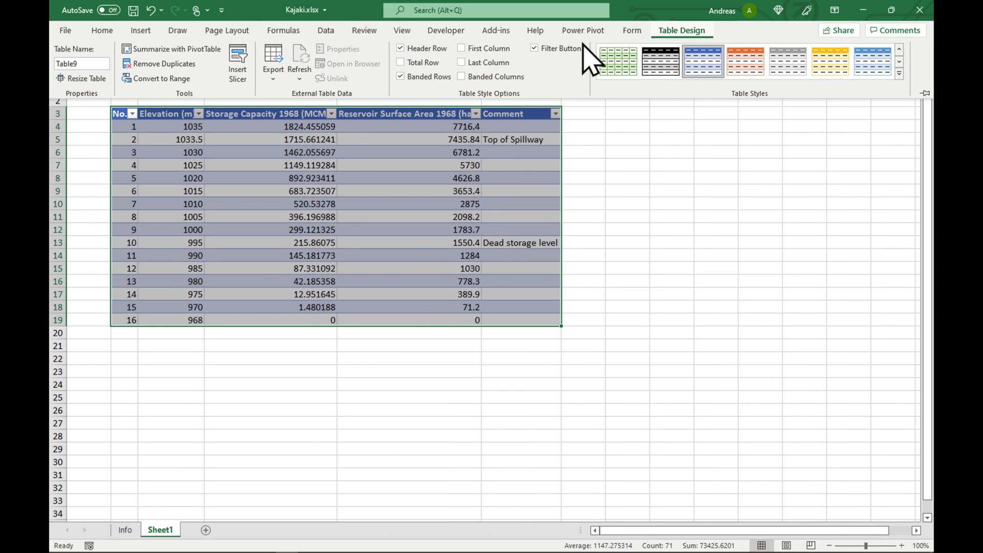
pyautogui.click(535, 49)
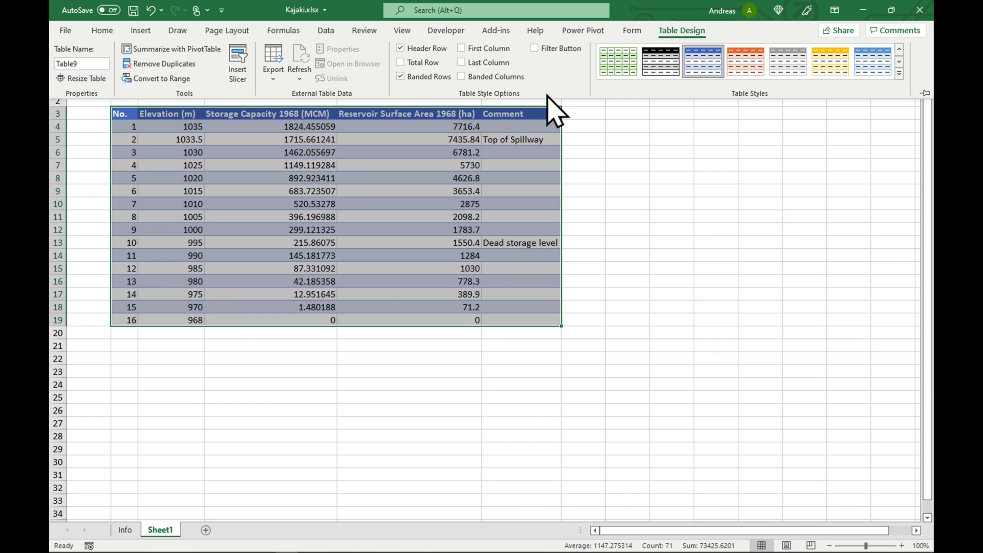
pyautogui.click(615, 205)
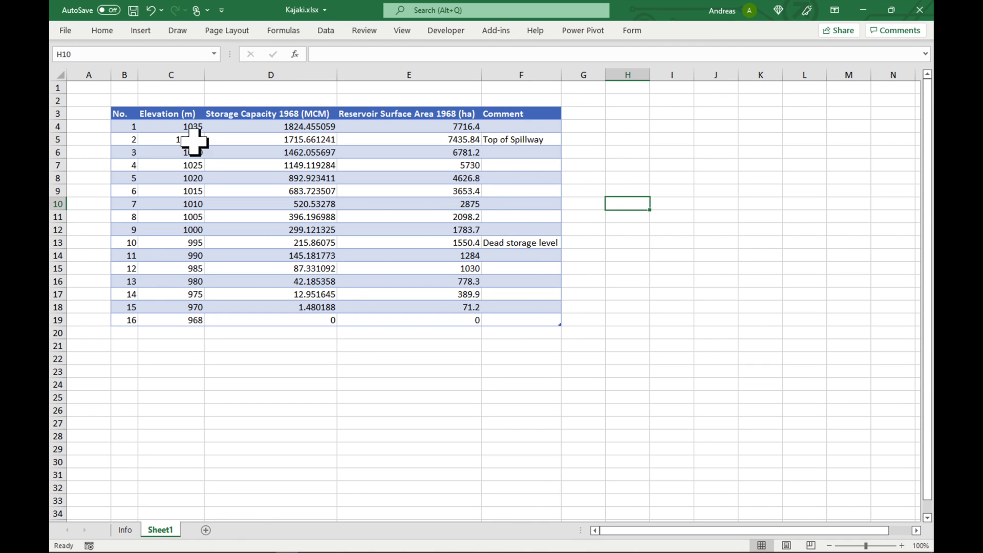
# Center the B3:F3 headers horizontally and vertically, with wrapped text, in a taller row 3.
pyautogui.moveTo(58, 121); pyautogui.dragTo(57, 150)
pyautogui.click(124, 131)
pyautogui.moveTo(125, 129); pyautogui.dragTo(507, 129)
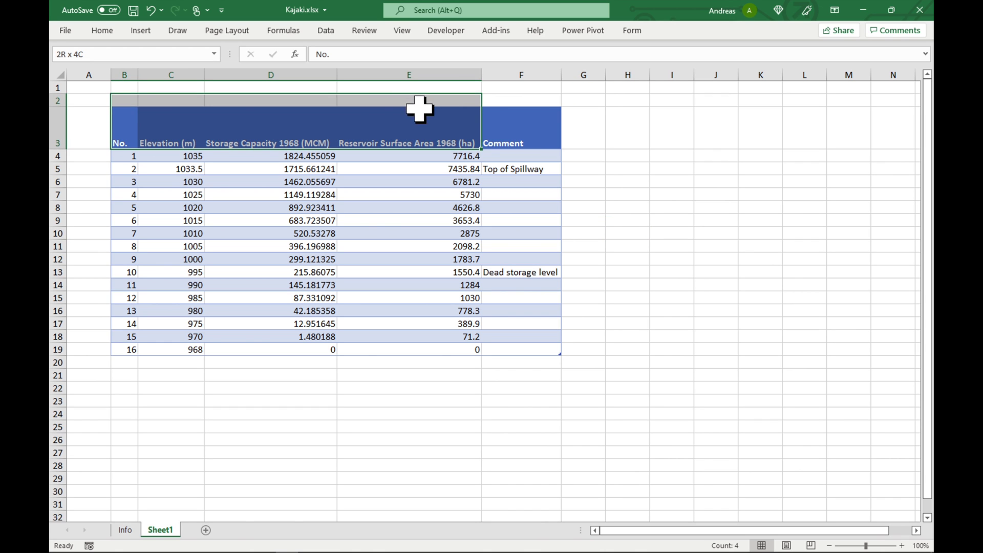
pyautogui.rightClick(509, 126)
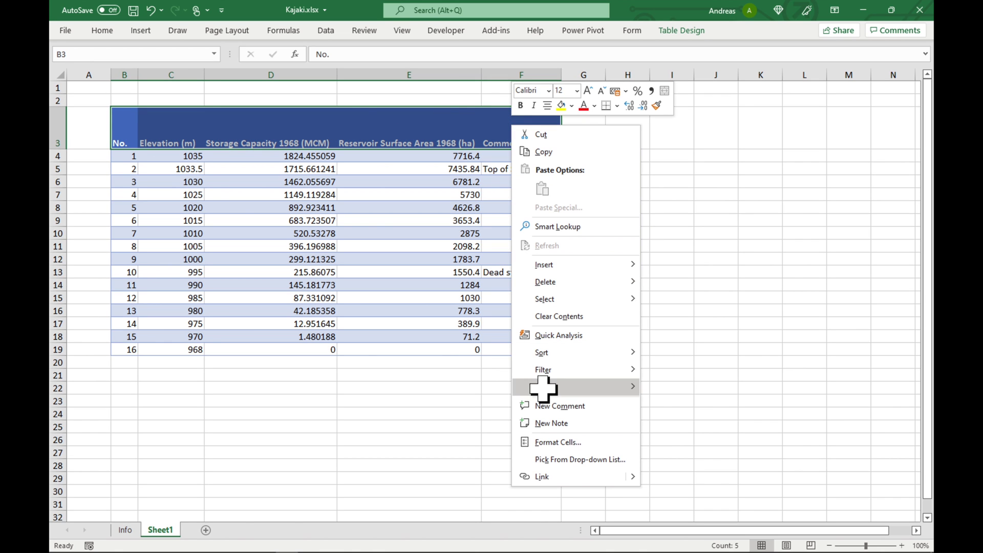
pyautogui.click(556, 441)
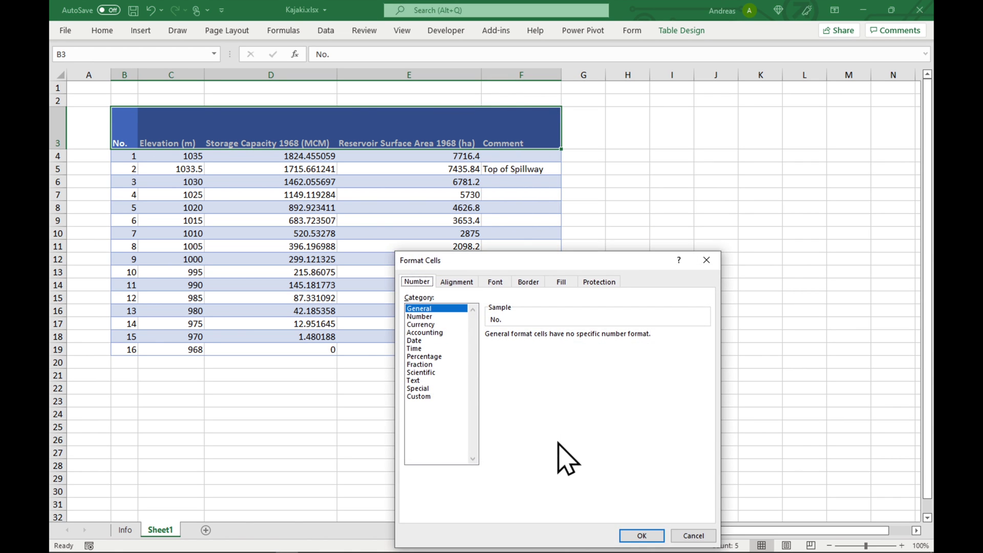
pyautogui.click(456, 282)
pyautogui.click(453, 322)
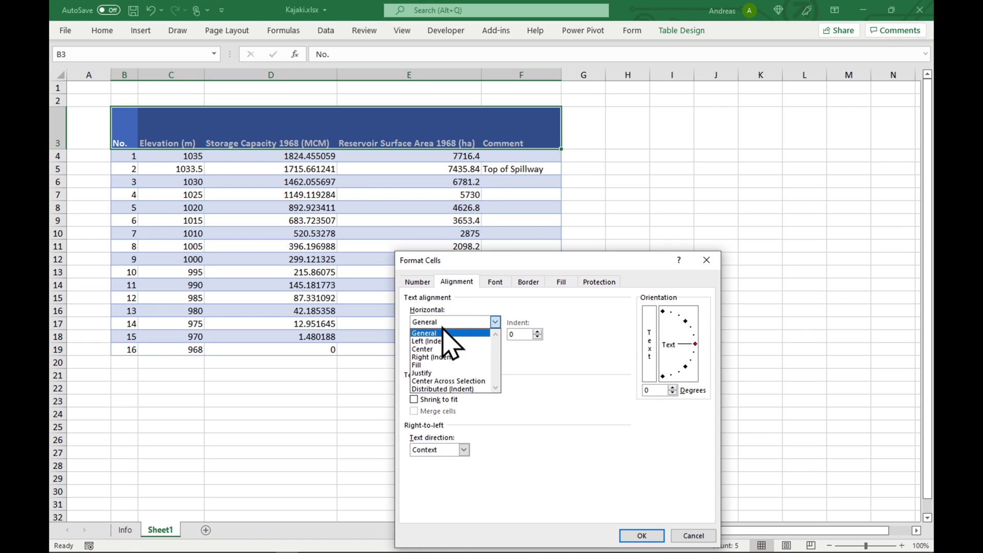
pyautogui.click(438, 347)
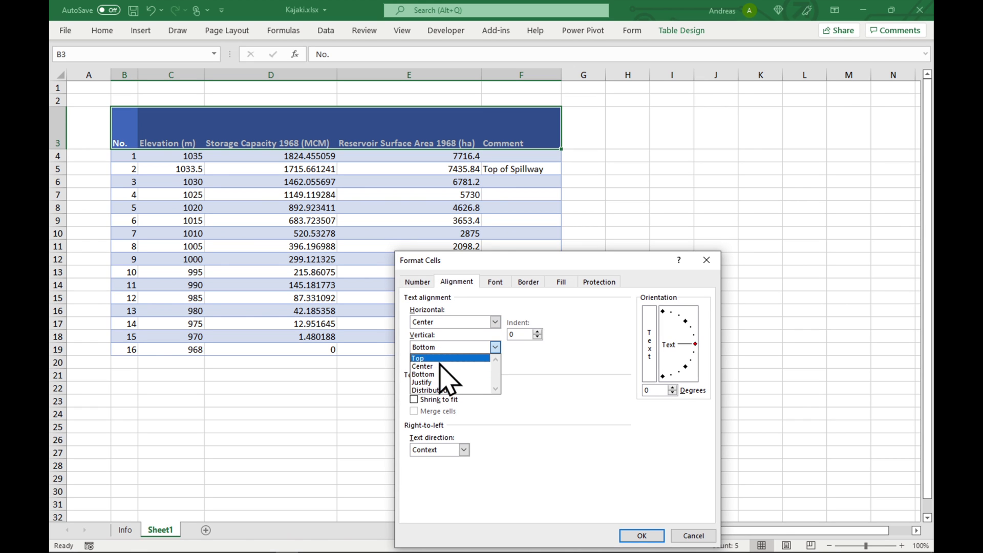
pyautogui.click(438, 371)
pyautogui.click(414, 387)
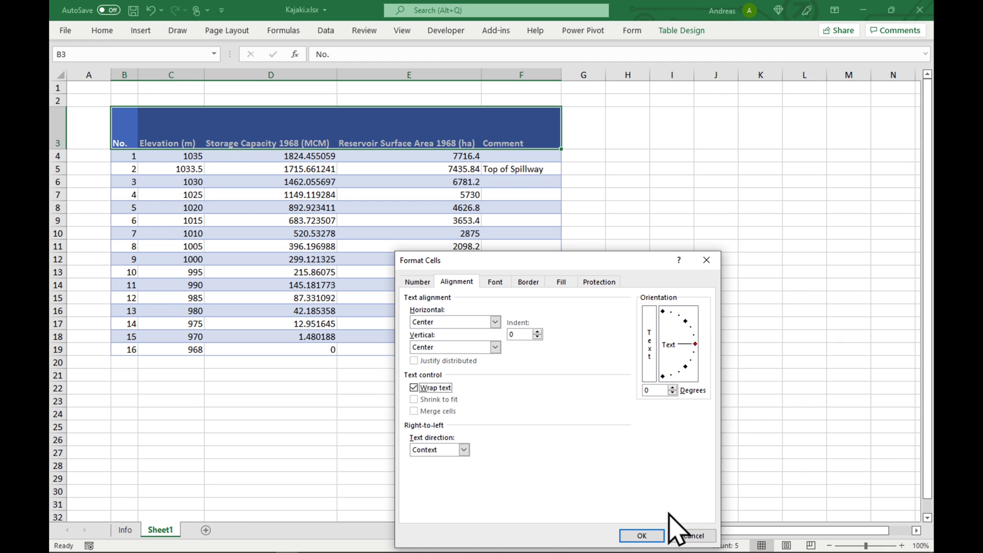
pyautogui.click(642, 535)
# Narrow columns C through F so the headers wrap.
pyautogui.moveTo(205, 75); pyautogui.dragTo(186, 74)
pyautogui.moveTo(319, 75); pyautogui.dragTo(264, 74)
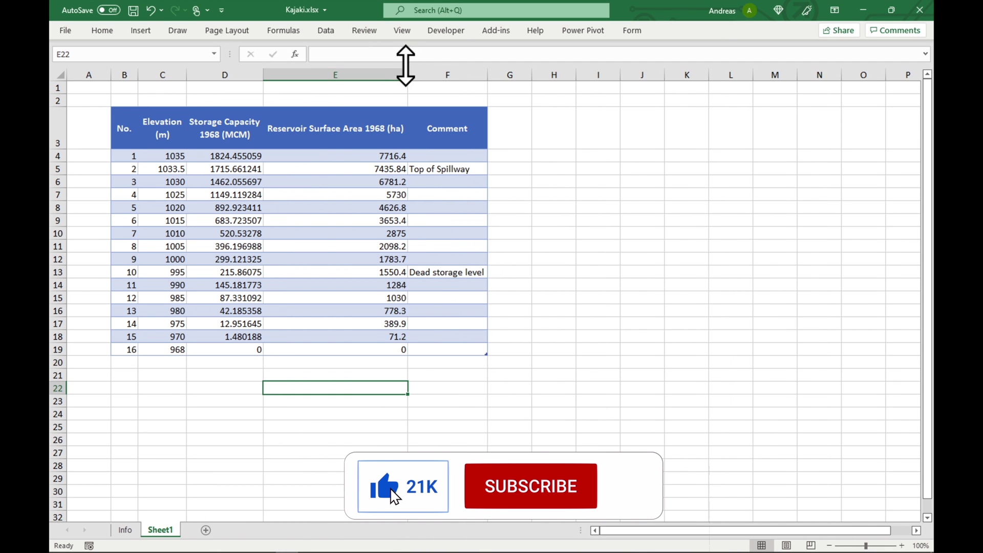
pyautogui.moveTo(409, 75); pyautogui.dragTo(342, 75)
pyautogui.moveTo(503, 75); pyautogui.dragTo(425, 75)
pyautogui.click(332, 426)
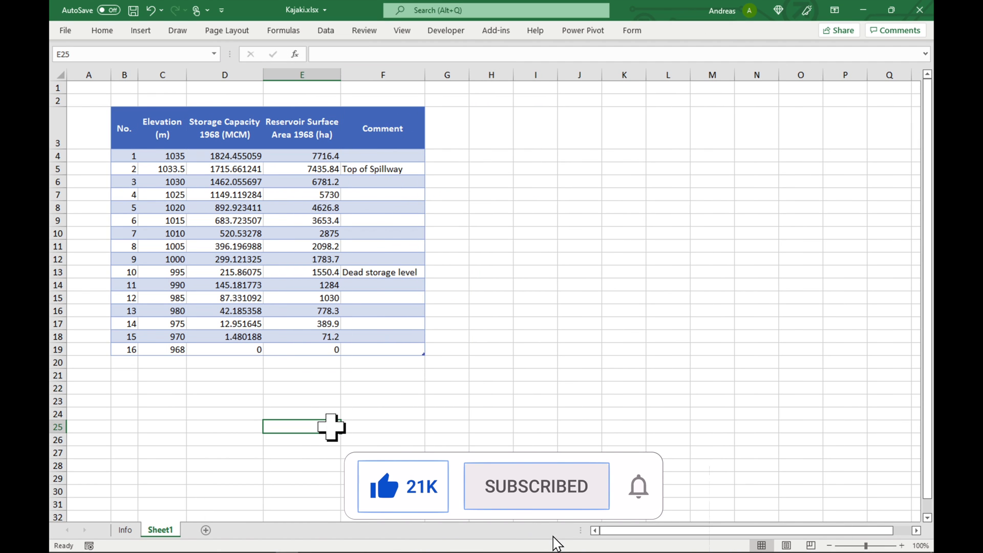
# Format D4:E19 as Number with one decimal and a thousands separator.
pyautogui.click(234, 155)
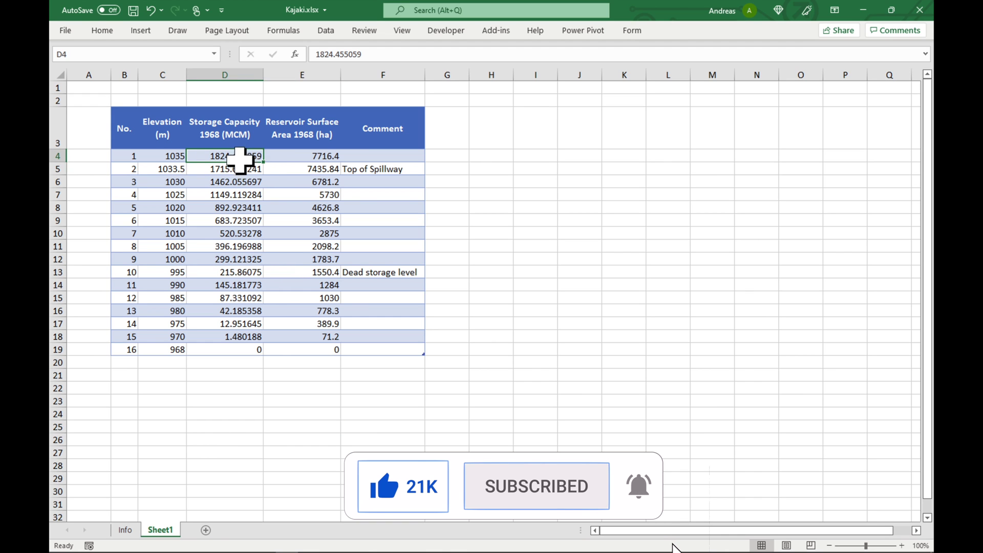
pyautogui.moveTo(234, 156)
pyautogui.mouseDown()
pyautogui.moveTo(277, 168)
pyautogui.moveTo(292, 349)
pyautogui.mouseUp()
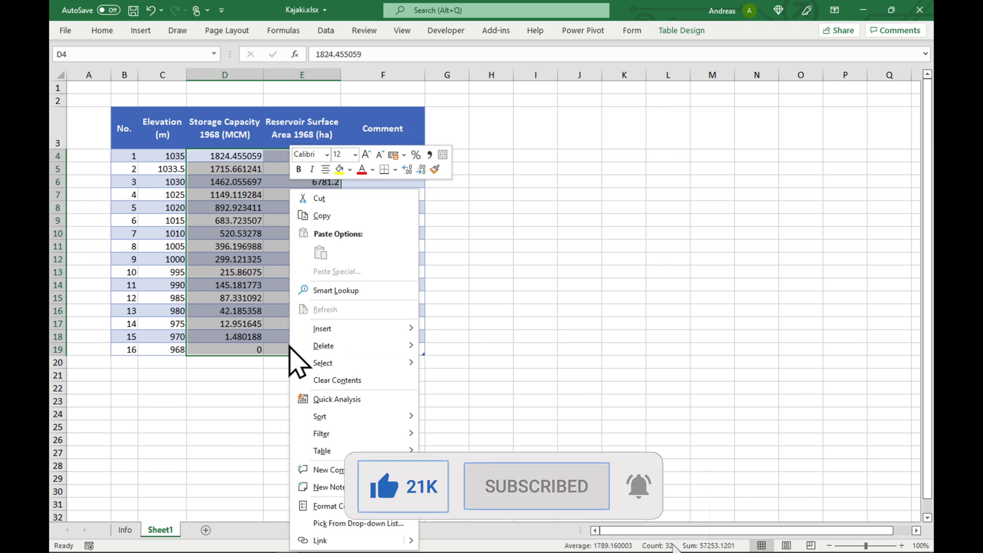
pyautogui.rightClick(292, 349)
pyautogui.click(341, 506)
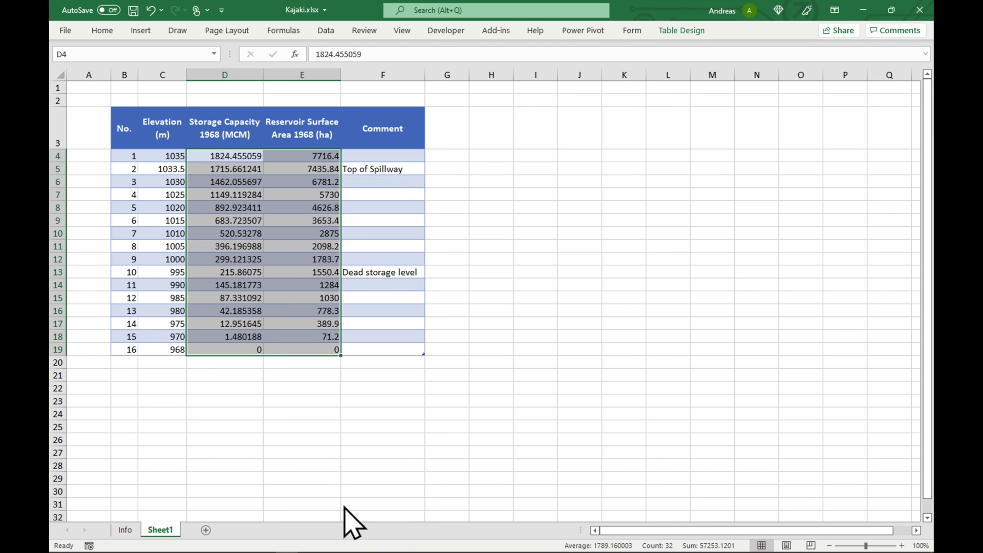
pyautogui.click(203, 282)
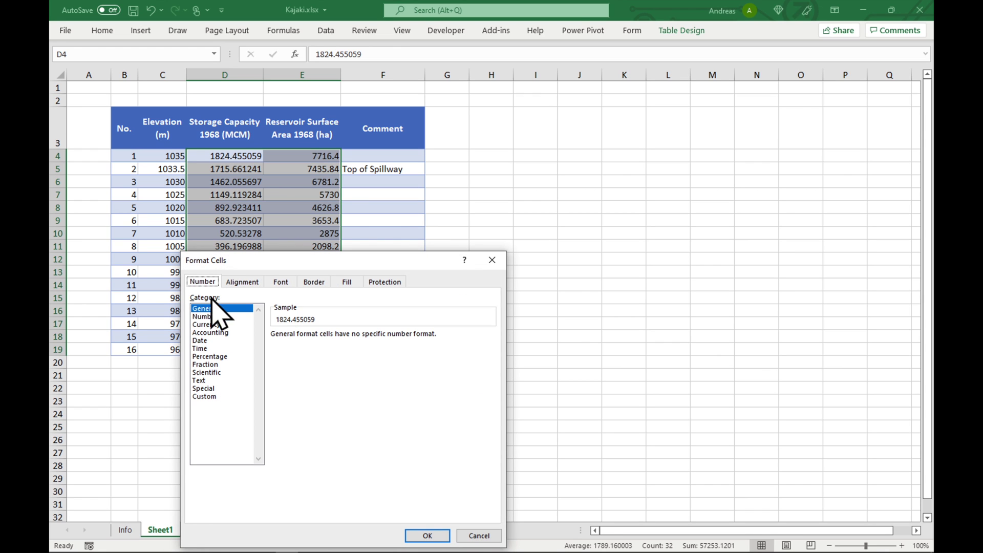
pyautogui.click(204, 317)
pyautogui.click(275, 351)
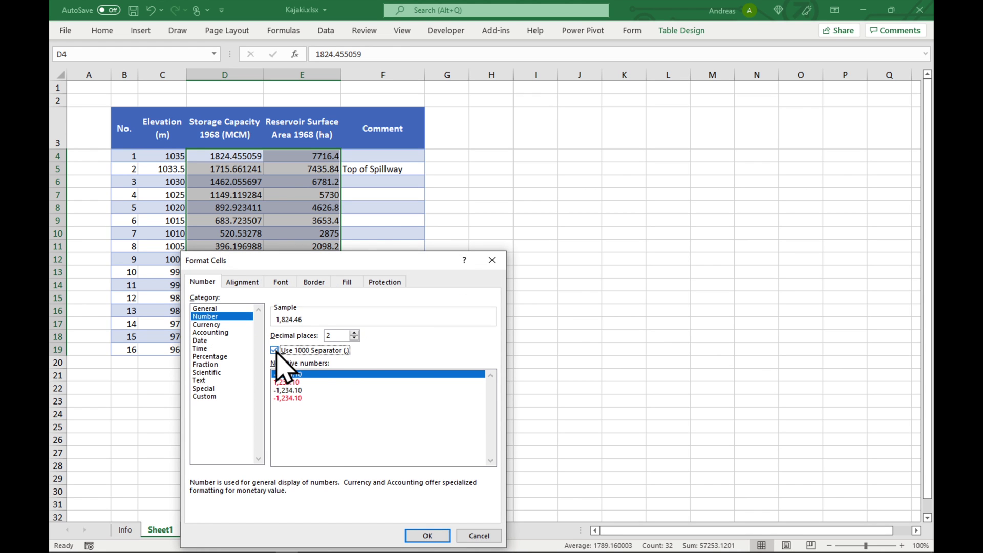
pyautogui.click(354, 338)
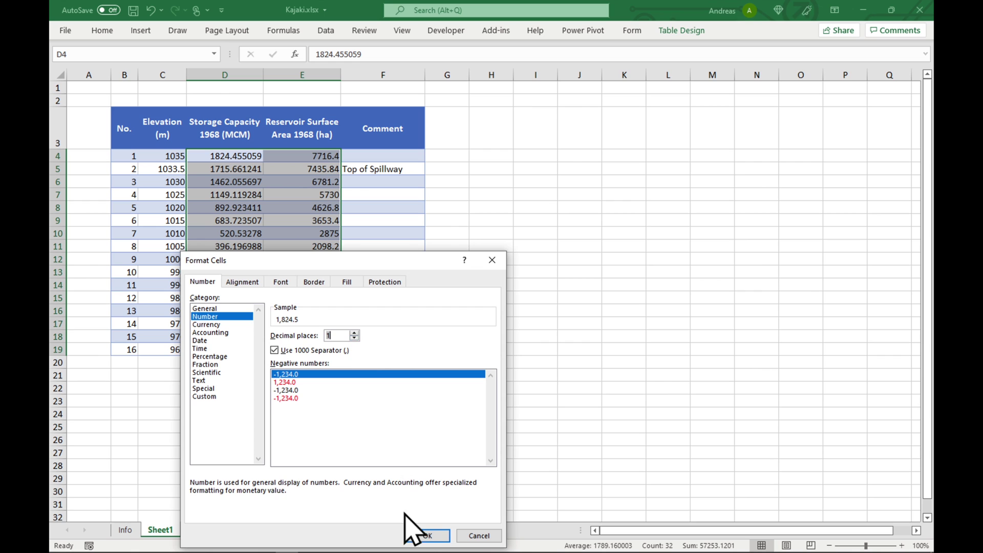
pyautogui.click(427, 536)
pyautogui.click(399, 438)
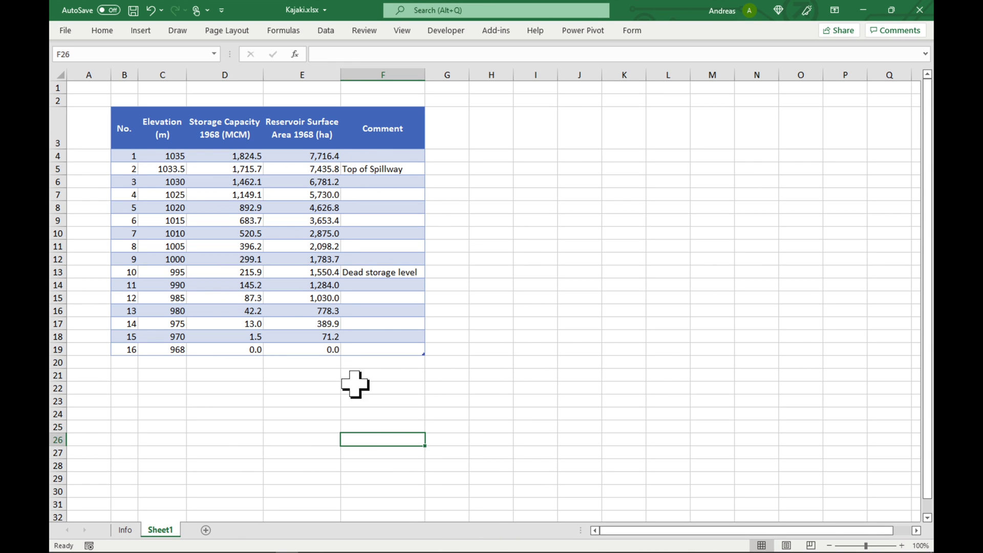
# Insert a Scatter with Smooth Lines and Markers chart of the elevation, storage and area columns.
pyautogui.moveTo(157, 127)
pyautogui.mouseDown()
pyautogui.moveTo(288, 169)
pyautogui.moveTo(303, 348)
pyautogui.mouseUp()
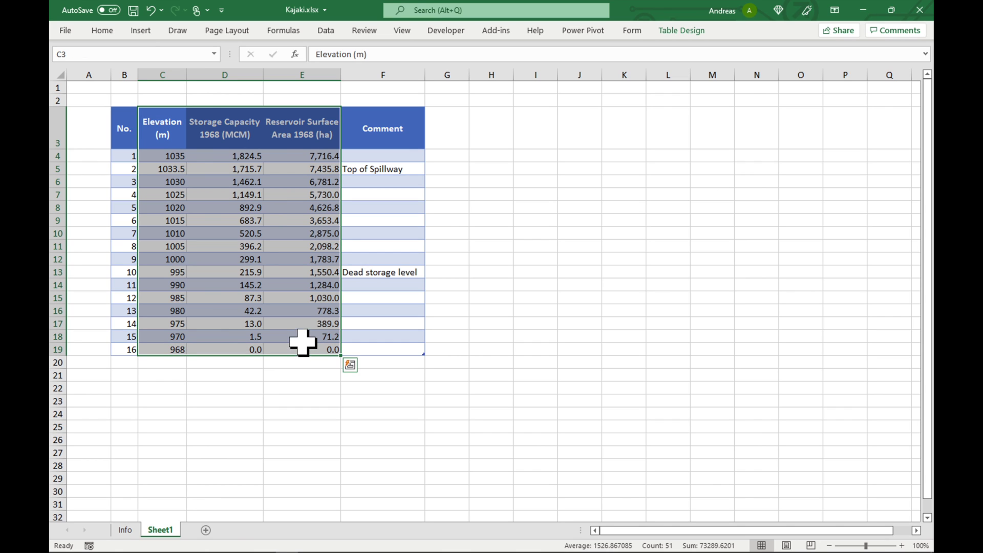
pyautogui.click(141, 29)
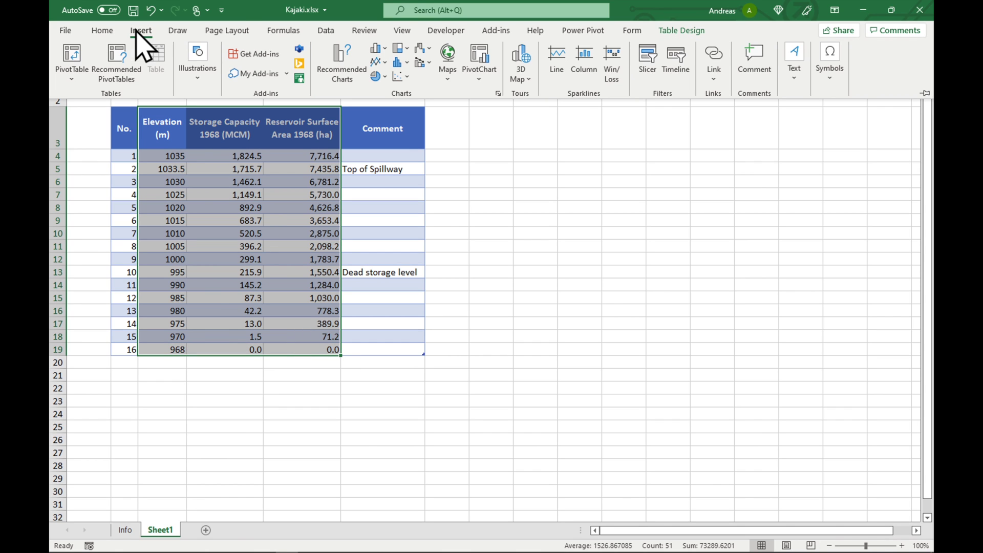
pyautogui.click(406, 78)
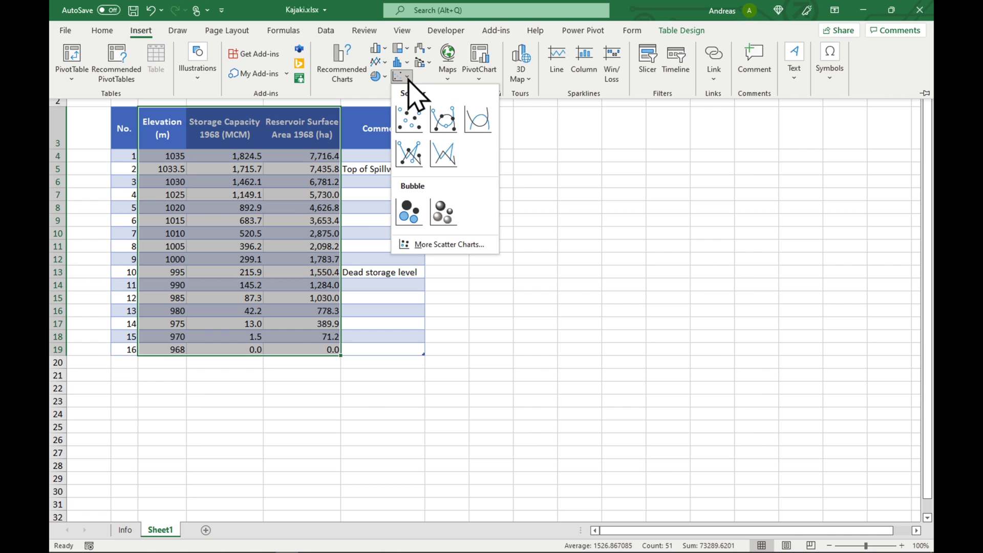
pyautogui.click(445, 122)
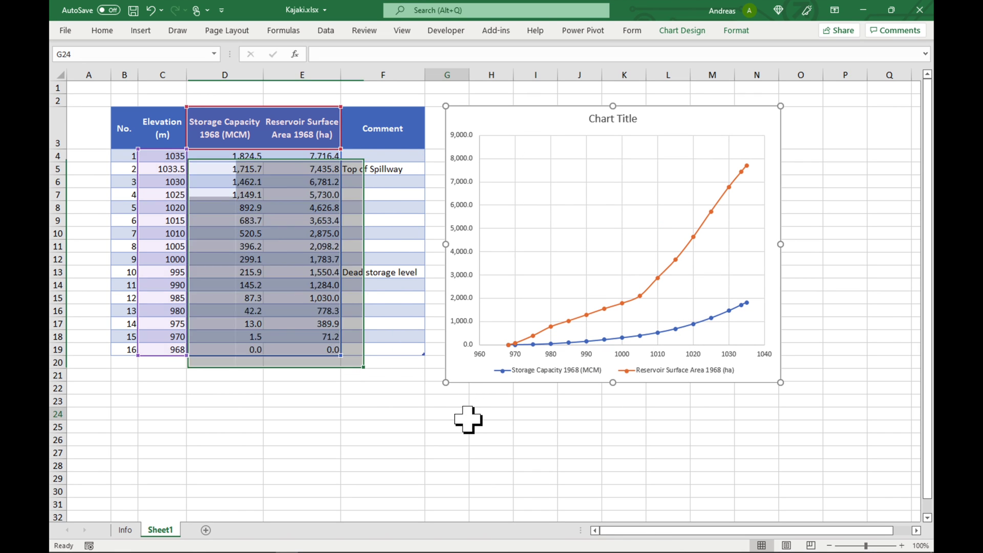
pyautogui.click(467, 419)
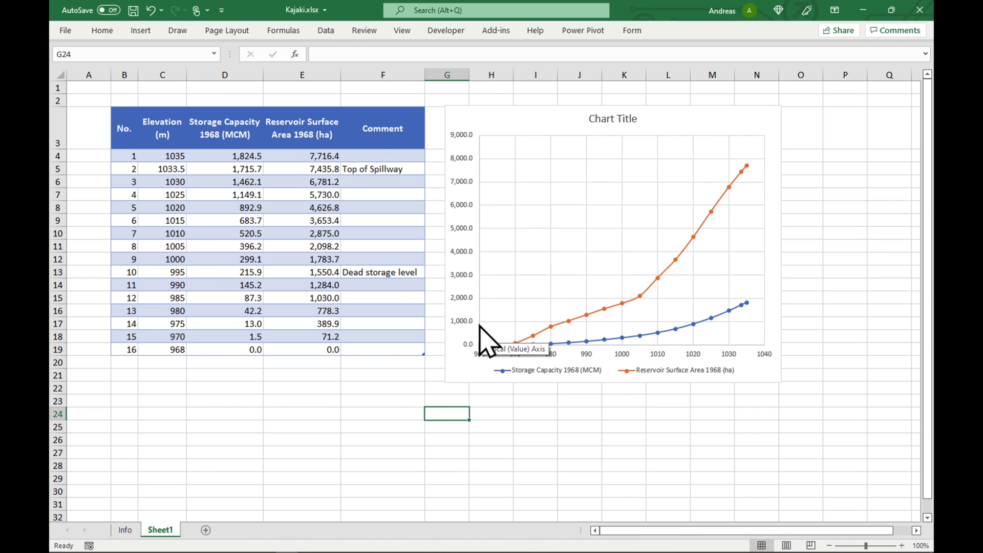
# Set the Storage Capacity series to X values D4:D19 and Y values C4:C19.
pyautogui.click(547, 119)
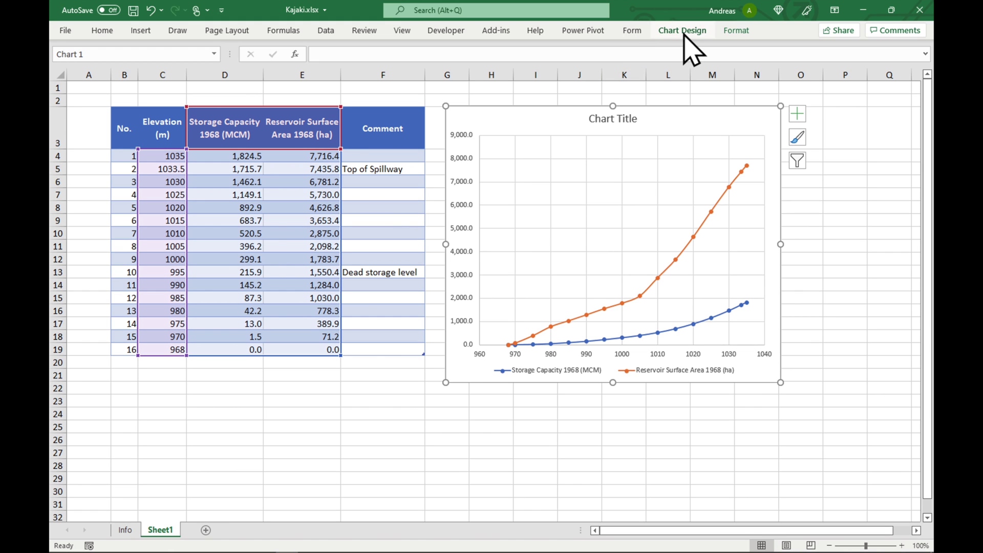
pyautogui.click(682, 31)
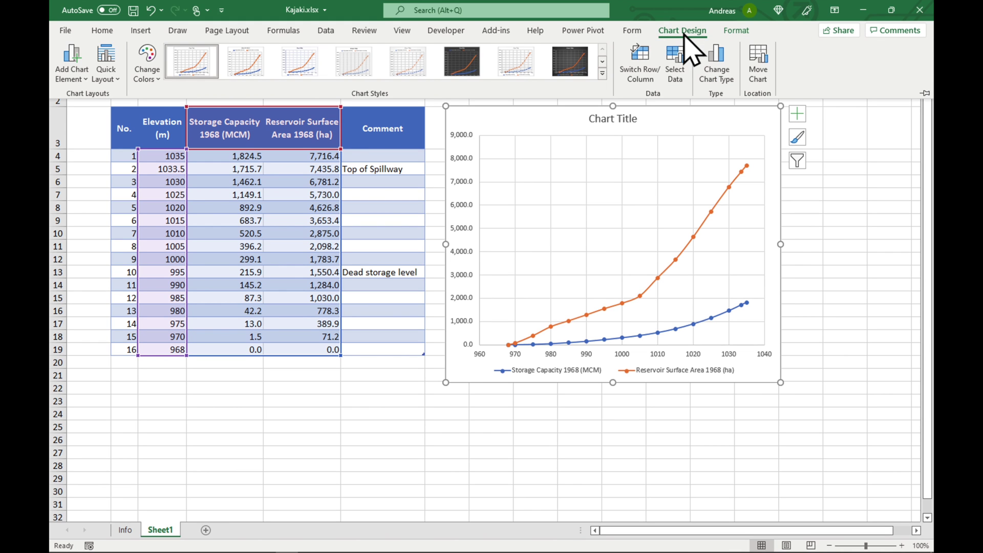
pyautogui.click(676, 61)
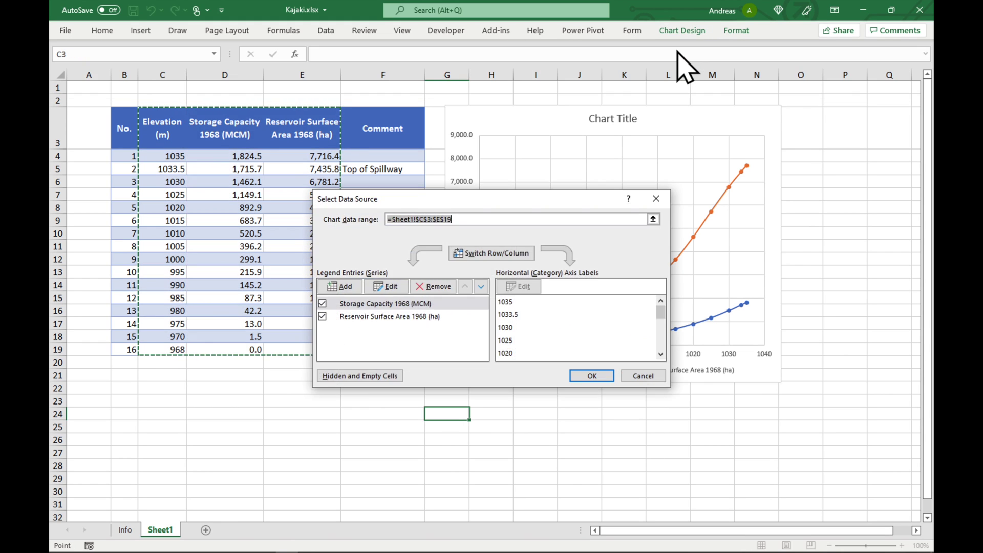
pyautogui.click(399, 304)
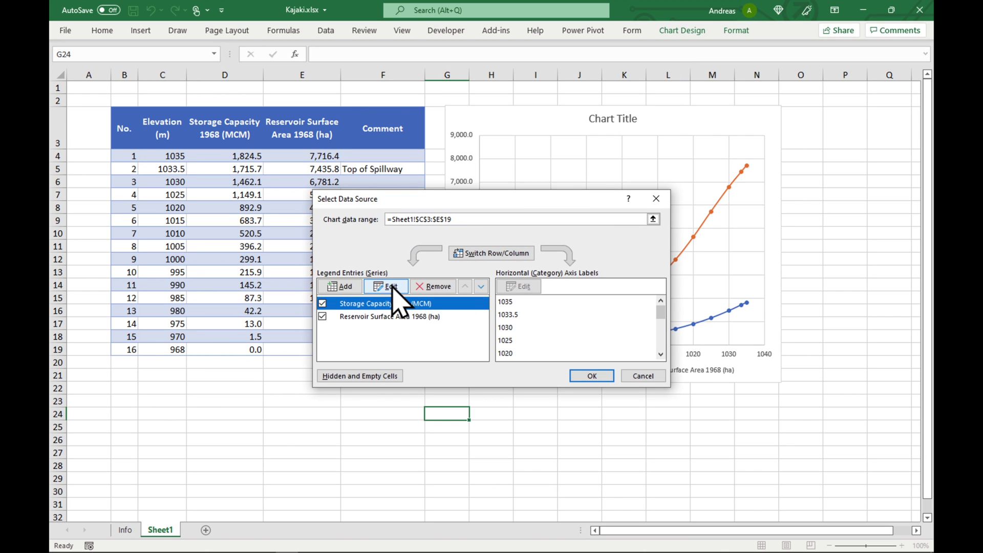
pyautogui.click(391, 288)
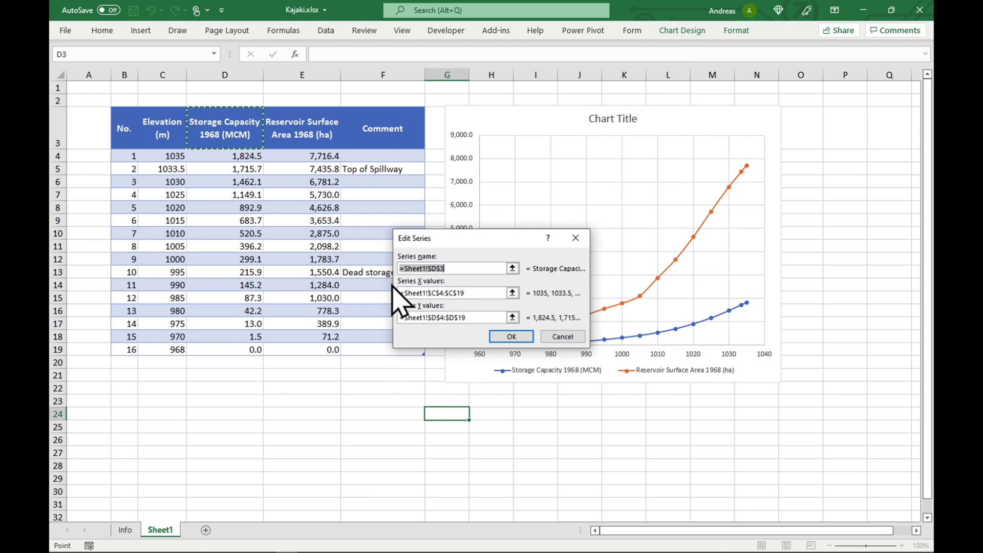
pyautogui.click(513, 295)
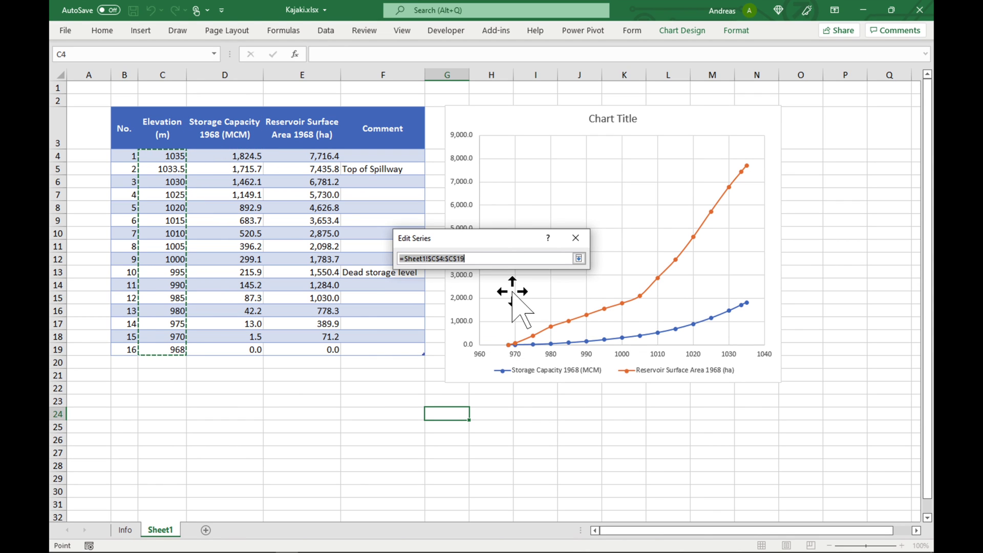
pyautogui.moveTo(231, 156); pyautogui.dragTo(229, 347)
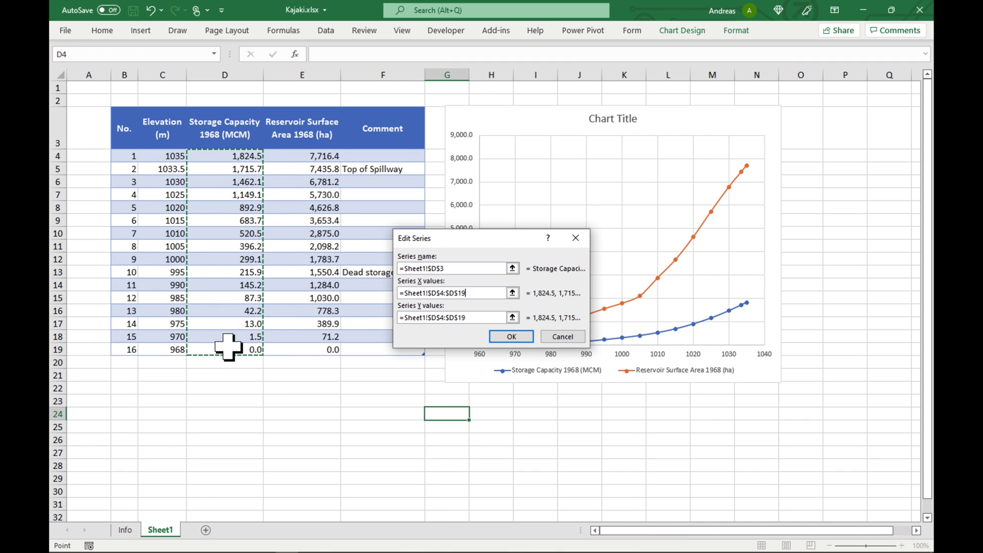
pyautogui.click(511, 317)
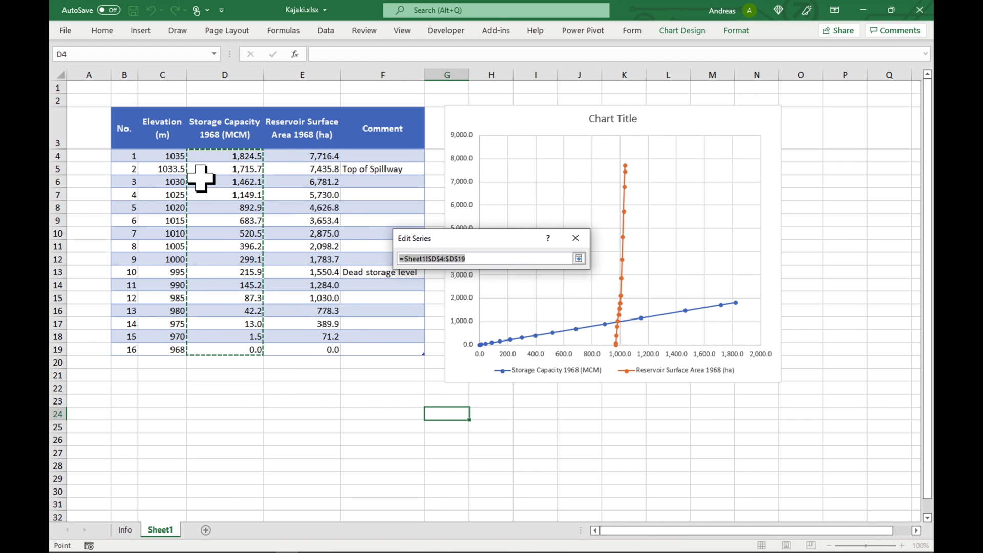
pyautogui.moveTo(163, 156); pyautogui.dragTo(171, 349)
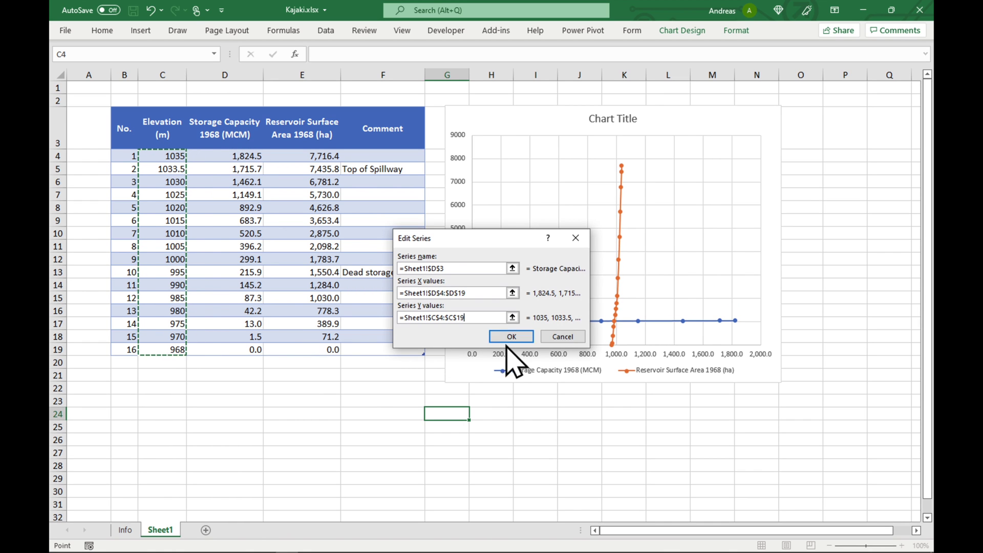
pyautogui.click(511, 337)
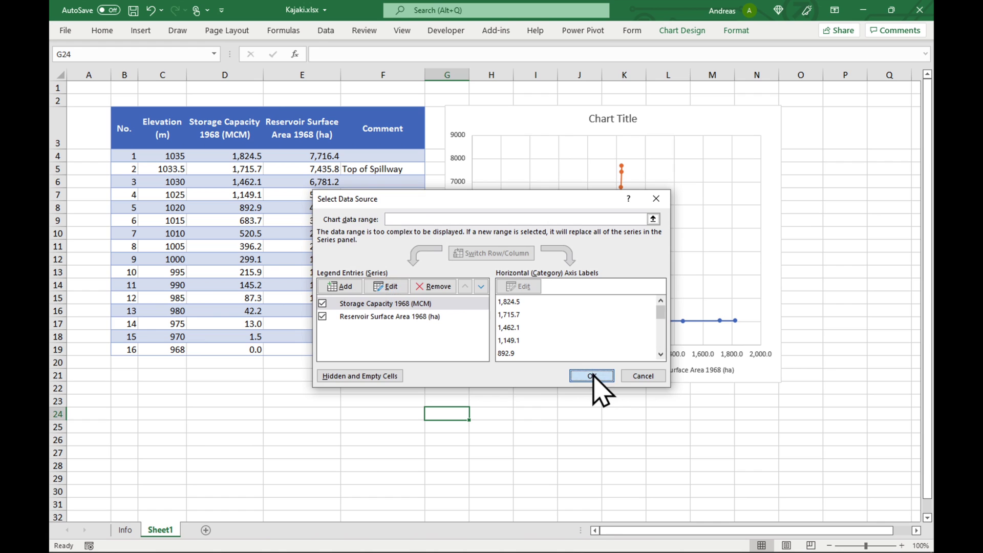
pyautogui.click(591, 376)
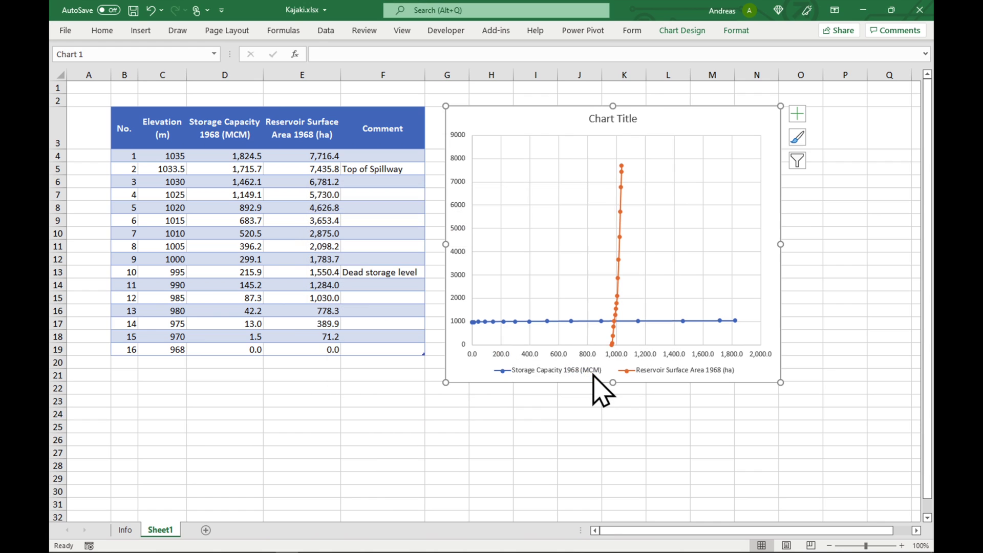
pyautogui.click(620, 231)
# Drag the area series range highlights so X uses column E and Y uses column C.
pyautogui.click(667, 323)
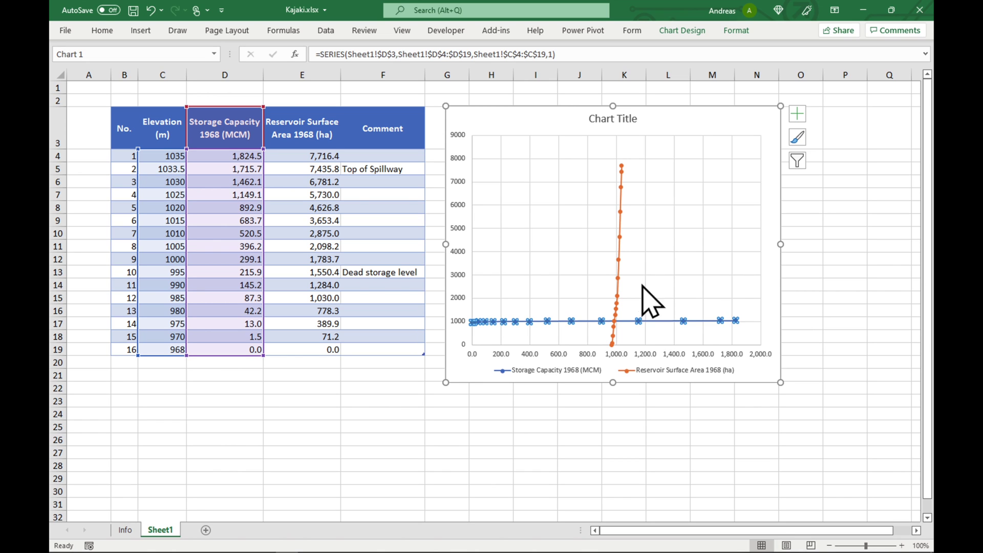
pyautogui.click(622, 231)
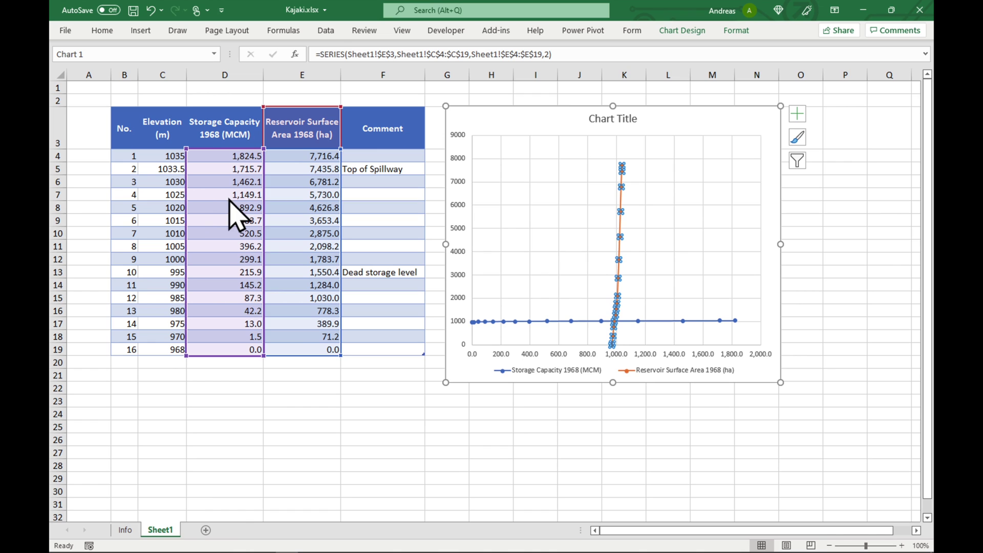
pyautogui.moveTo(188, 217); pyautogui.dragTo(231, 212)
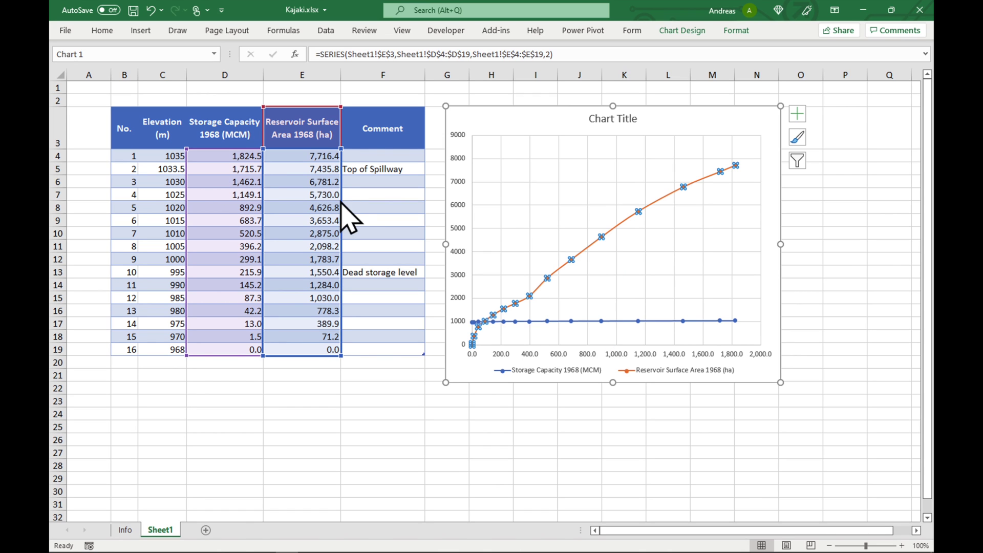
pyautogui.moveTo(342, 205); pyautogui.dragTo(178, 210)
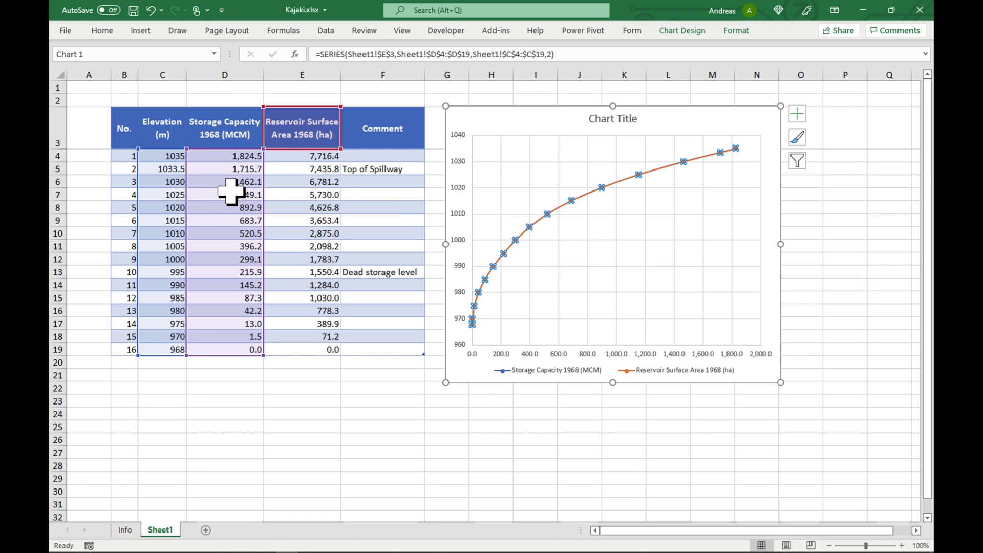
pyautogui.moveTo(263, 208); pyautogui.dragTo(319, 201)
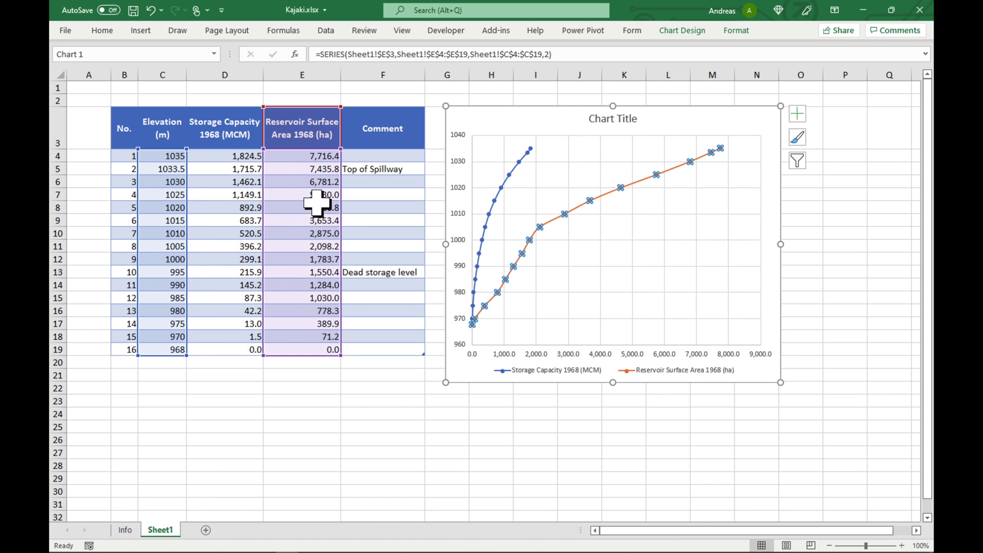
# Select the storage and area series in turn to check their ranges.
pyautogui.click(316, 401)
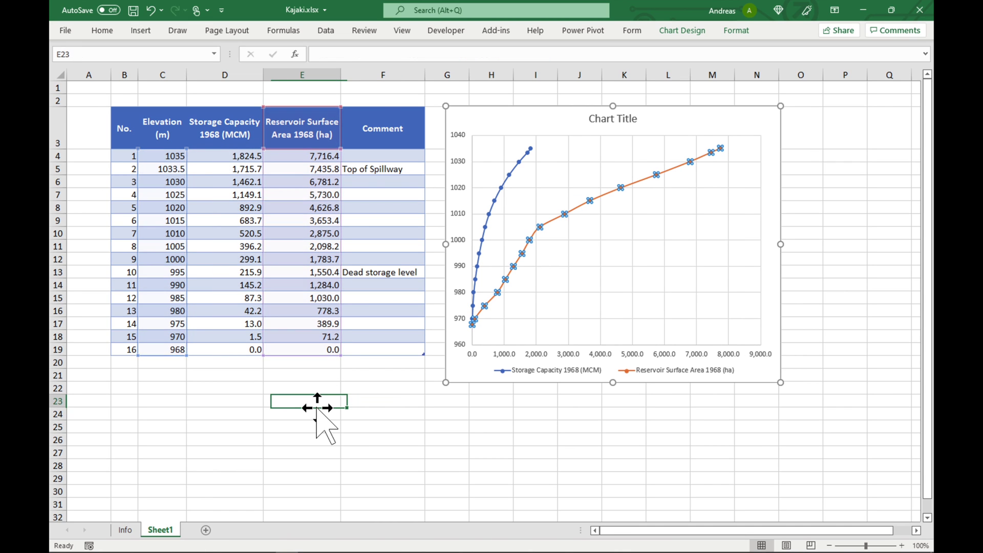
pyautogui.click(563, 230)
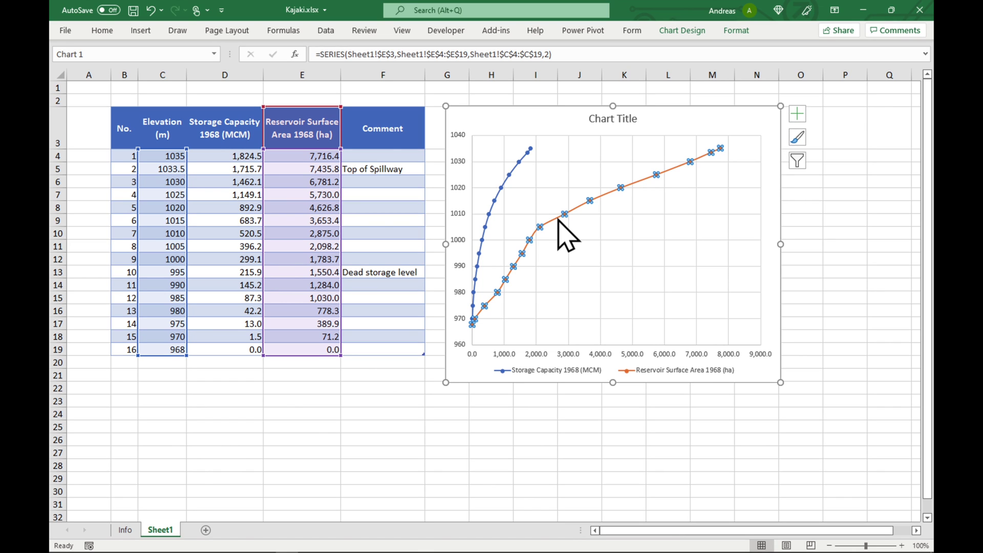
pyautogui.click(516, 179)
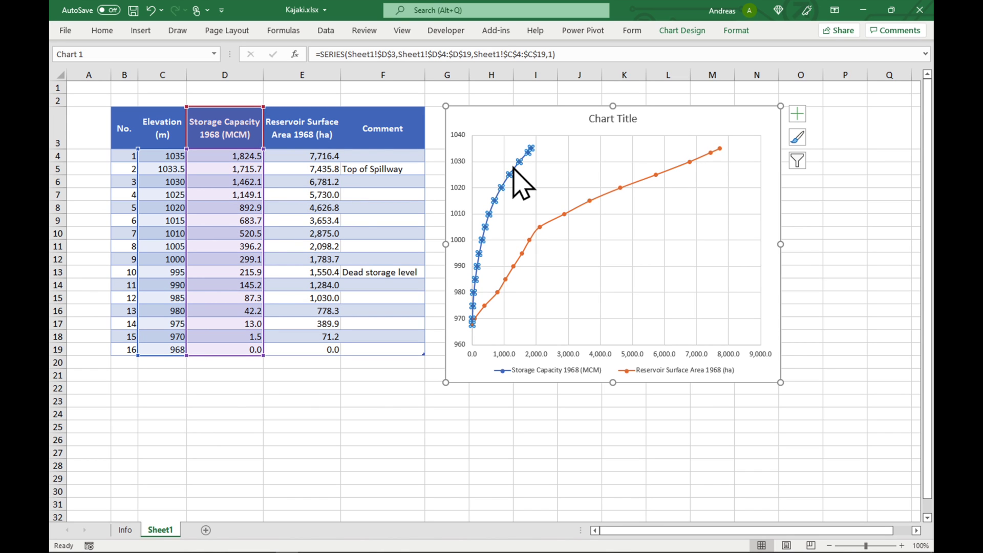
pyautogui.click(557, 224)
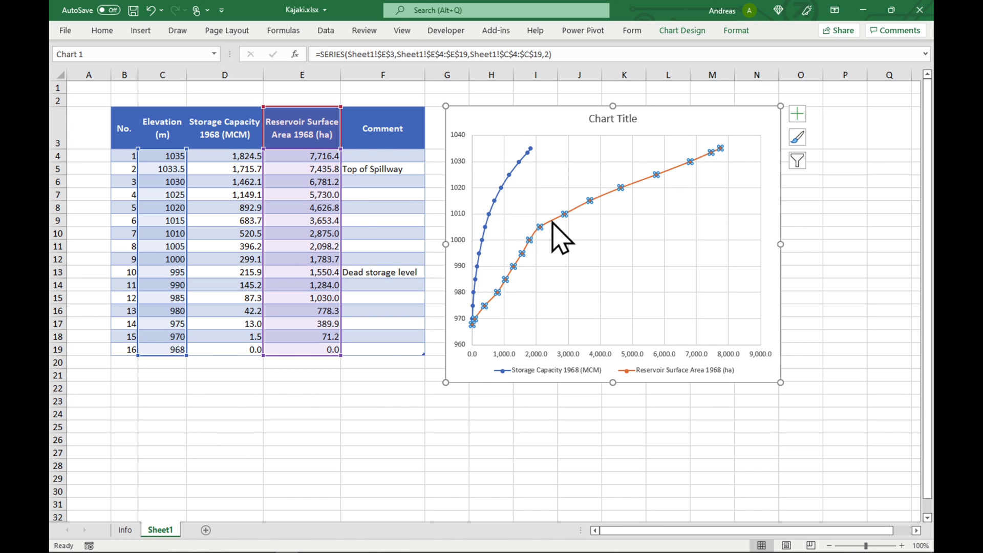
pyautogui.click(514, 179)
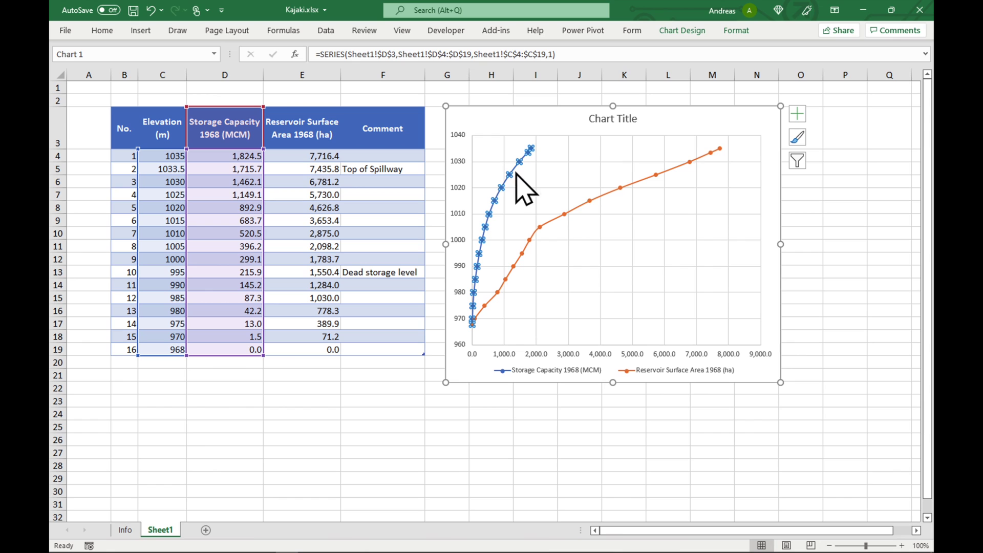
pyautogui.click(578, 211)
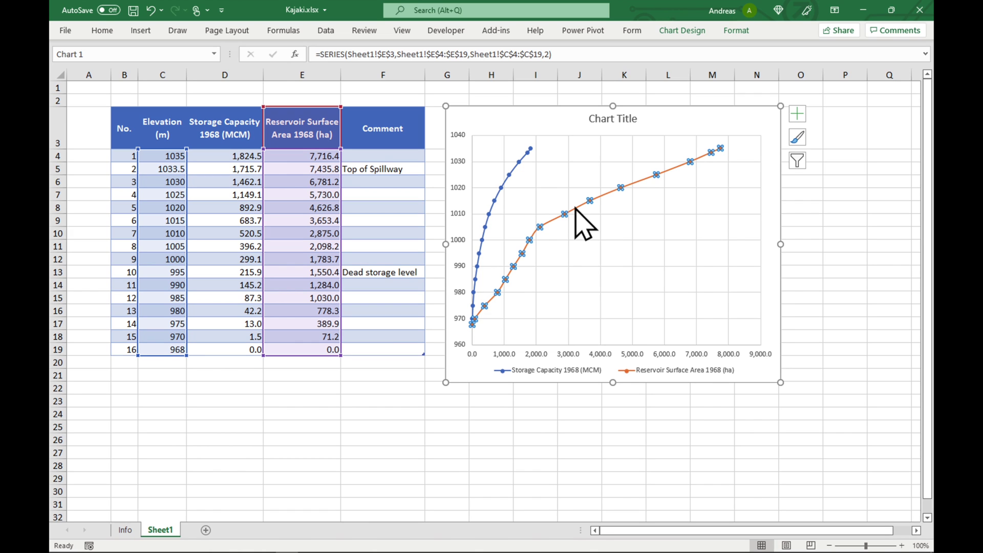
pyautogui.rightClick(576, 211)
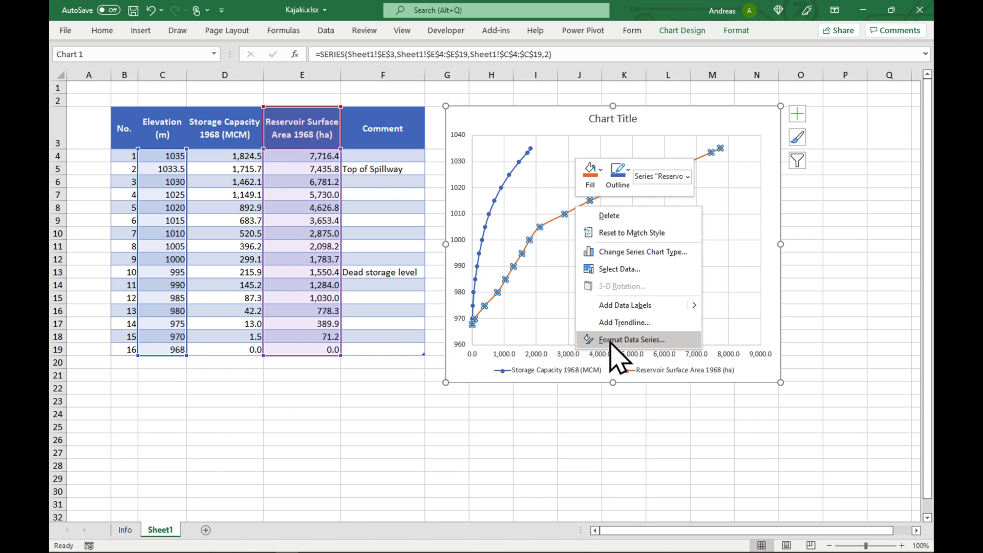
# Move the Reservoir Surface Area 1968 series onto the secondary axis.
pyautogui.click(629, 339)
pyautogui.click(792, 198)
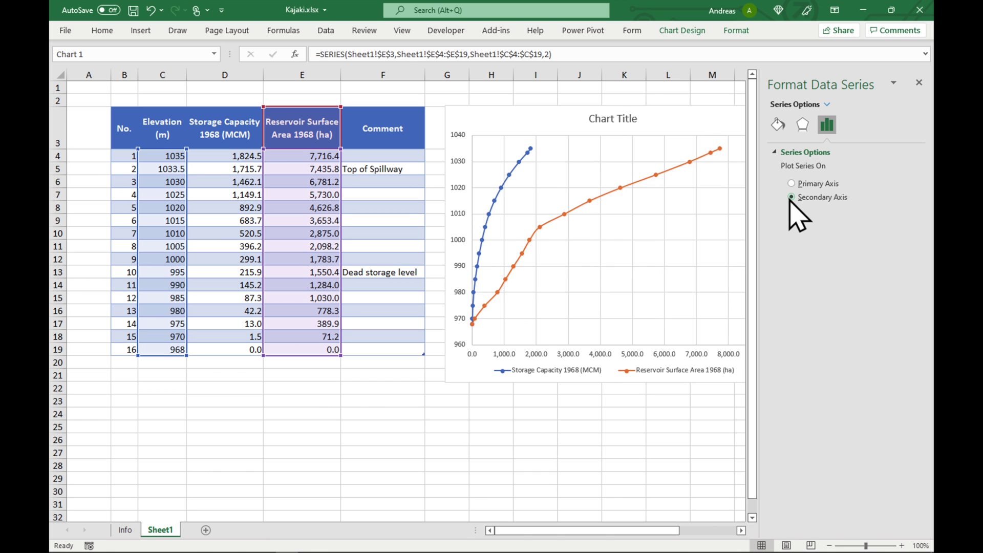
pyautogui.click(920, 84)
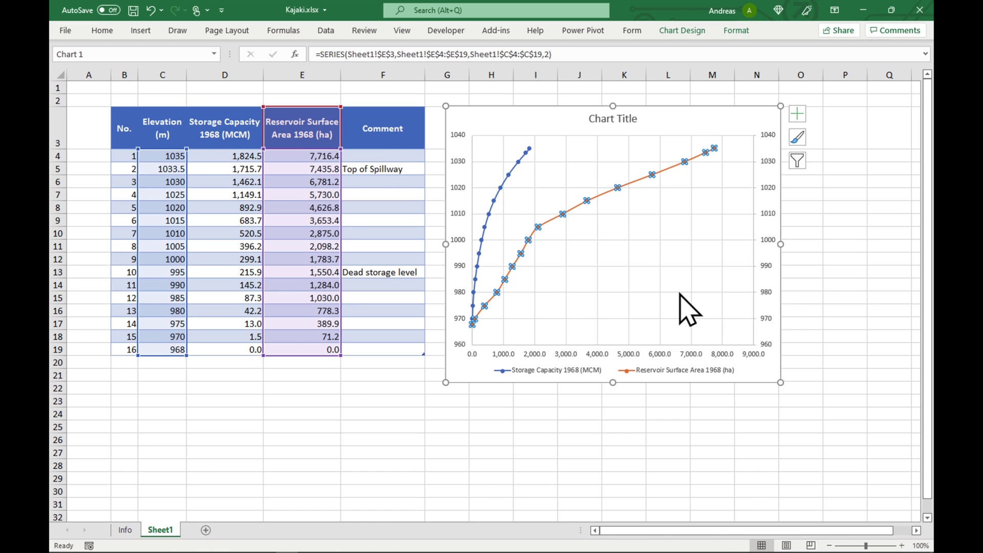
pyautogui.click(672, 123)
# Add a secondary horizontal axis for surface area along the chart's top.
pyautogui.click(682, 31)
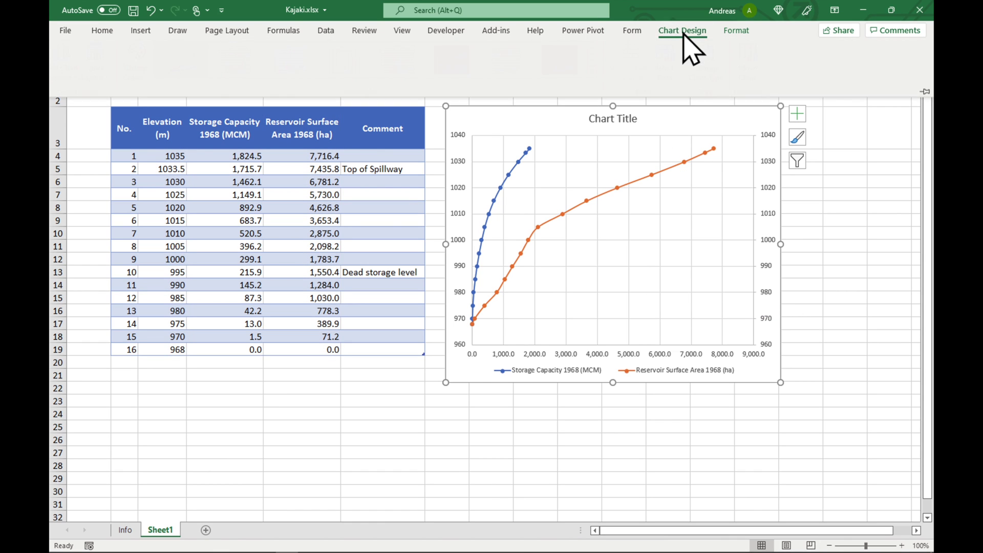
pyautogui.click(73, 73)
pyautogui.moveTo(87, 96)
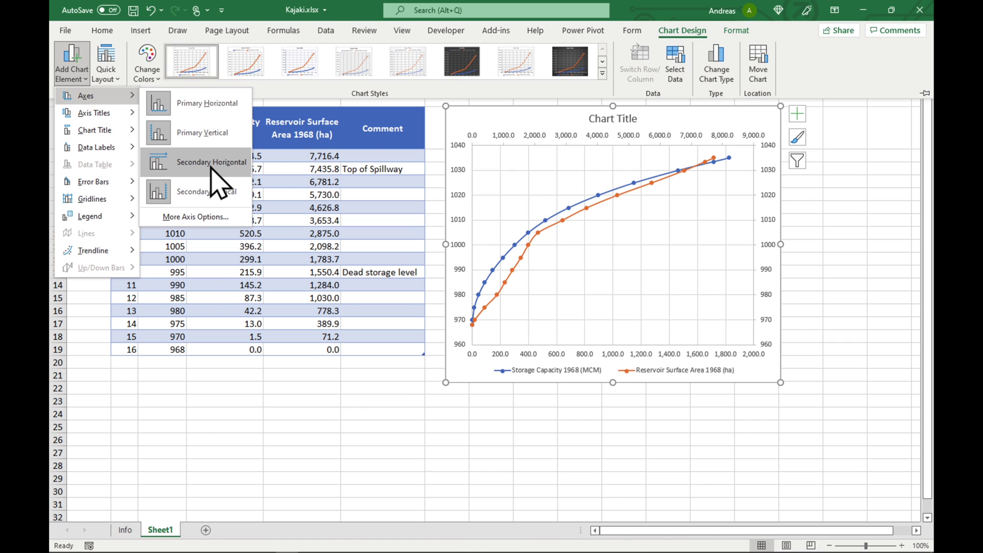
pyautogui.click(211, 163)
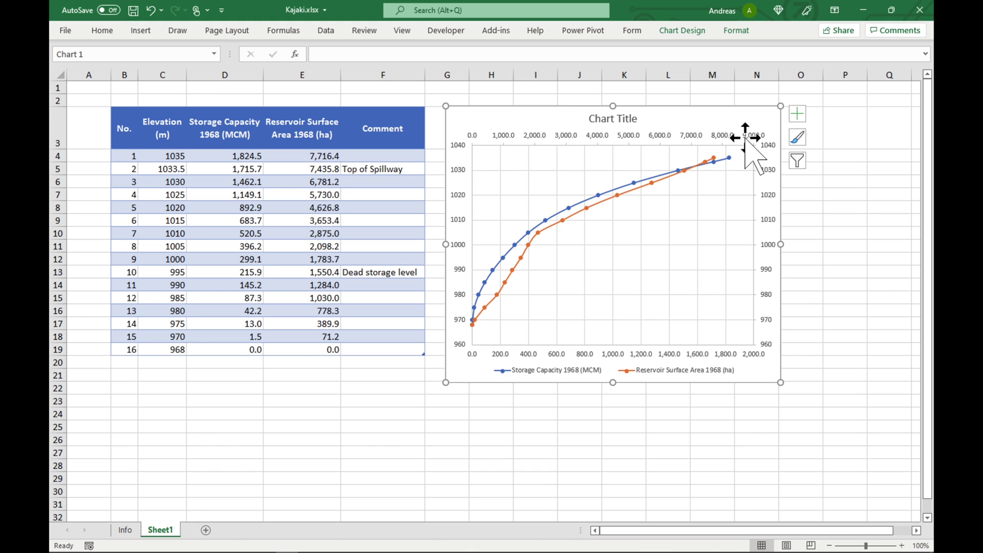
# Reverse the top axis values and set the vertical axis crossing to Automatic.
pyautogui.rightClick(540, 144)
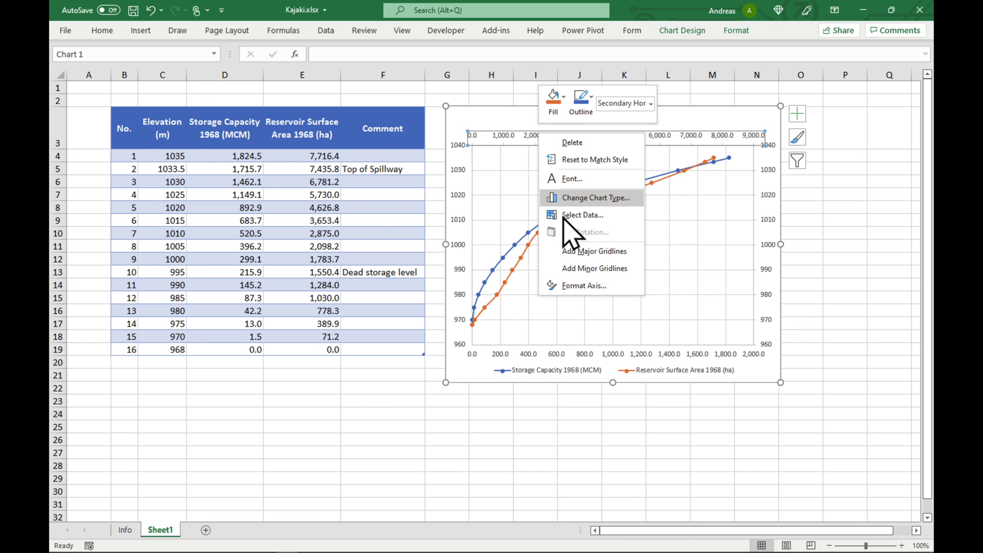
pyautogui.click(584, 286)
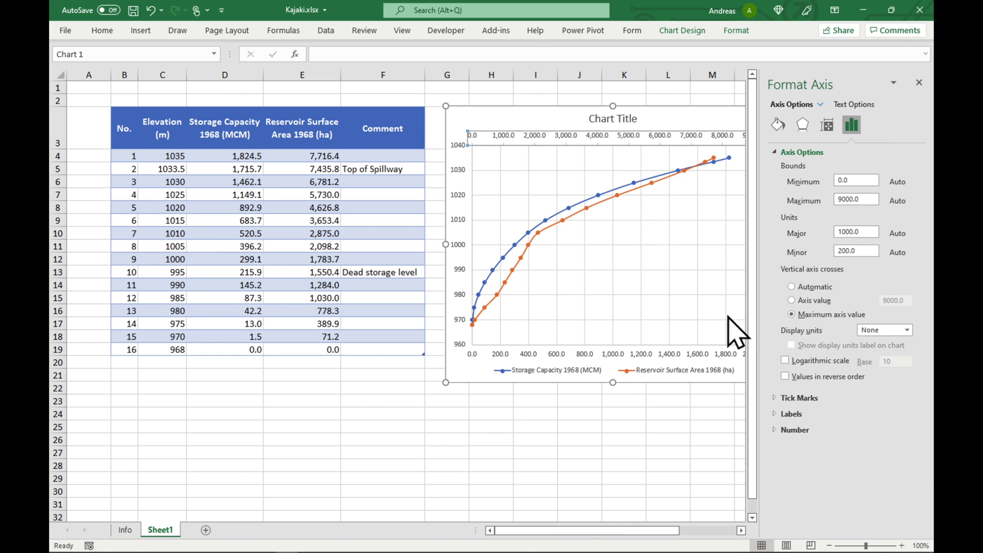
pyautogui.click(785, 377)
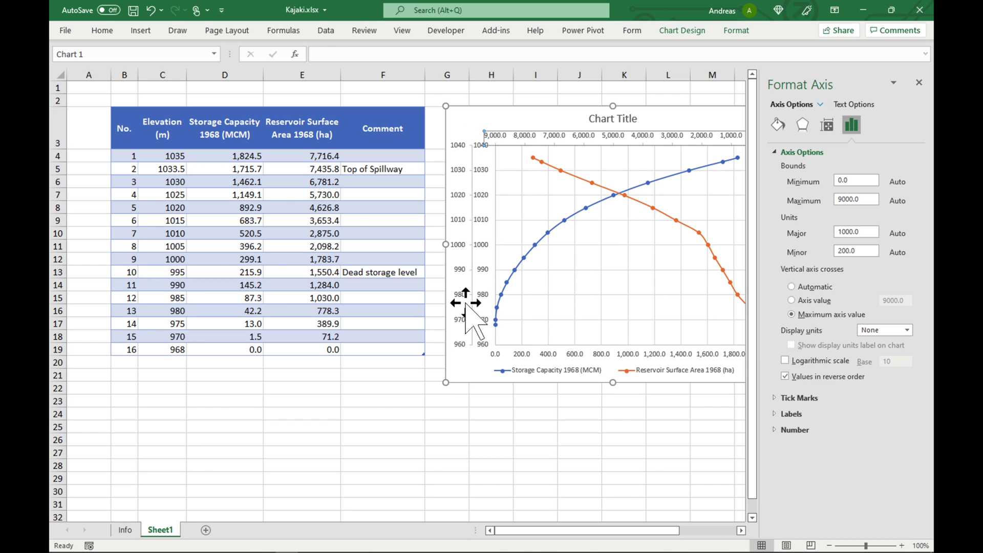
pyautogui.click(792, 288)
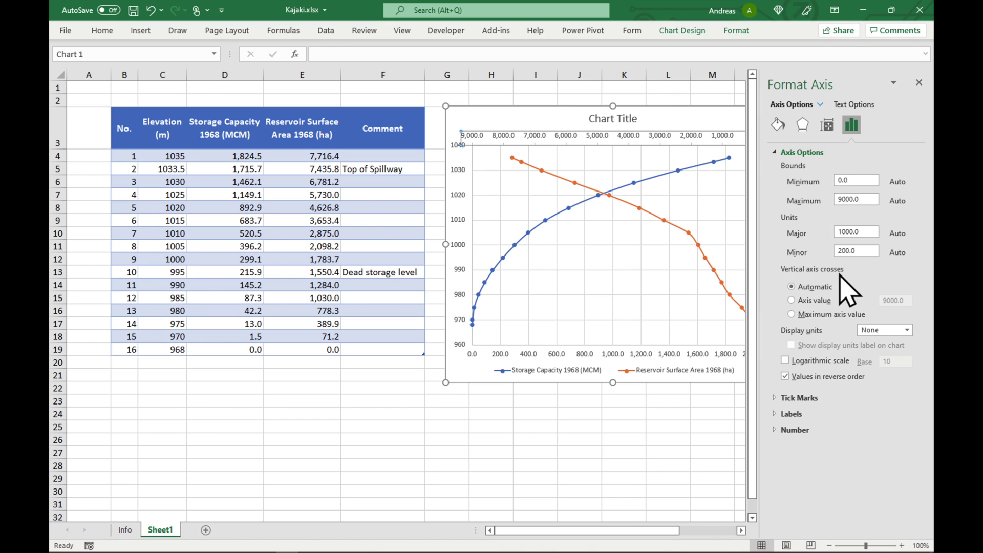
pyautogui.click(919, 82)
pyautogui.click(579, 478)
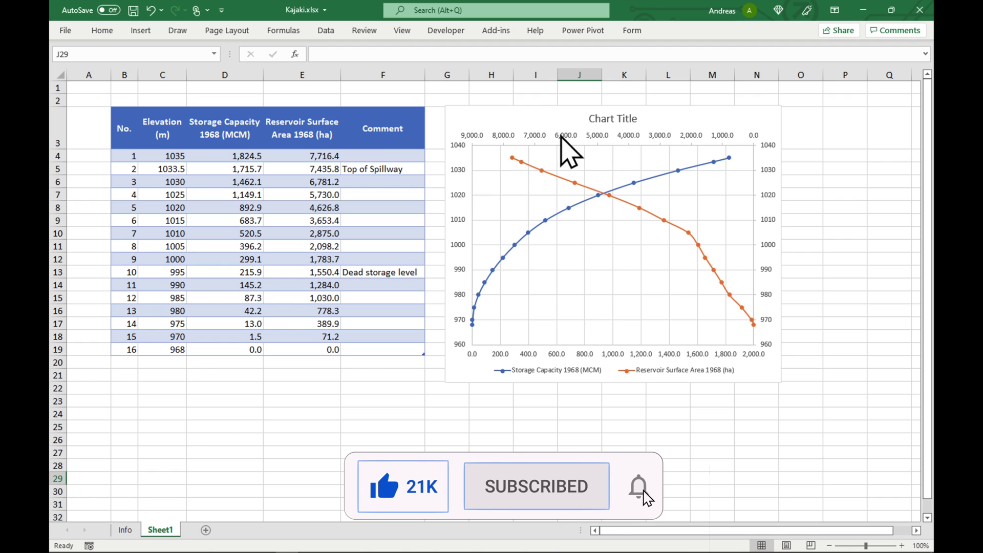
pyautogui.click(568, 140)
# Give the top area axis and left elevation axis Number format with 0 decimals.
pyautogui.rightClick(569, 140)
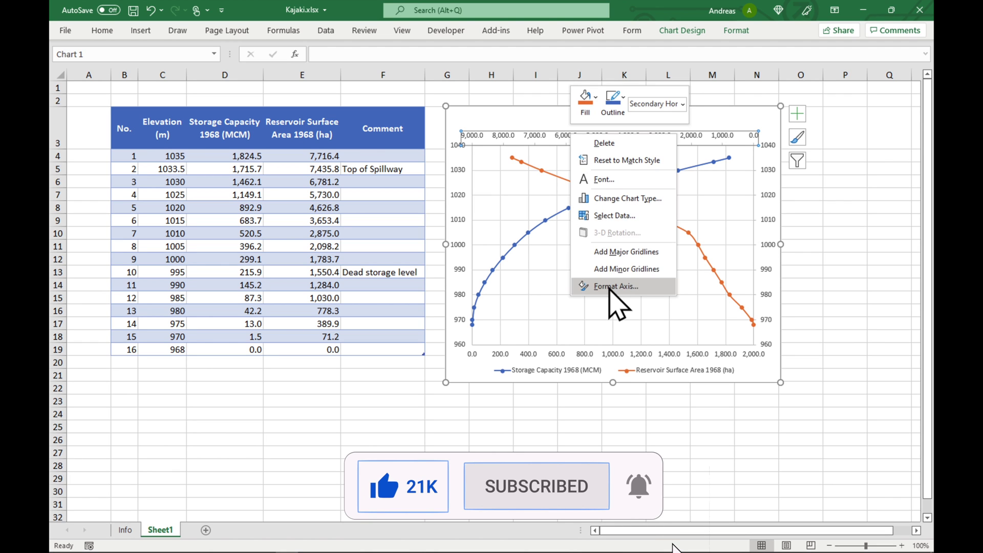
pyautogui.click(615, 290)
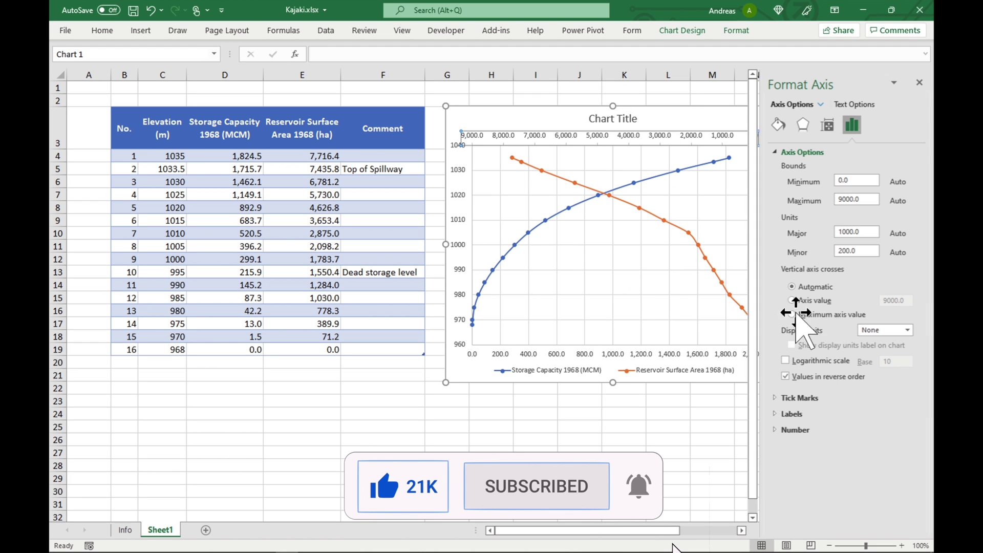
pyautogui.click(791, 431)
pyautogui.doubleClick(865, 476)
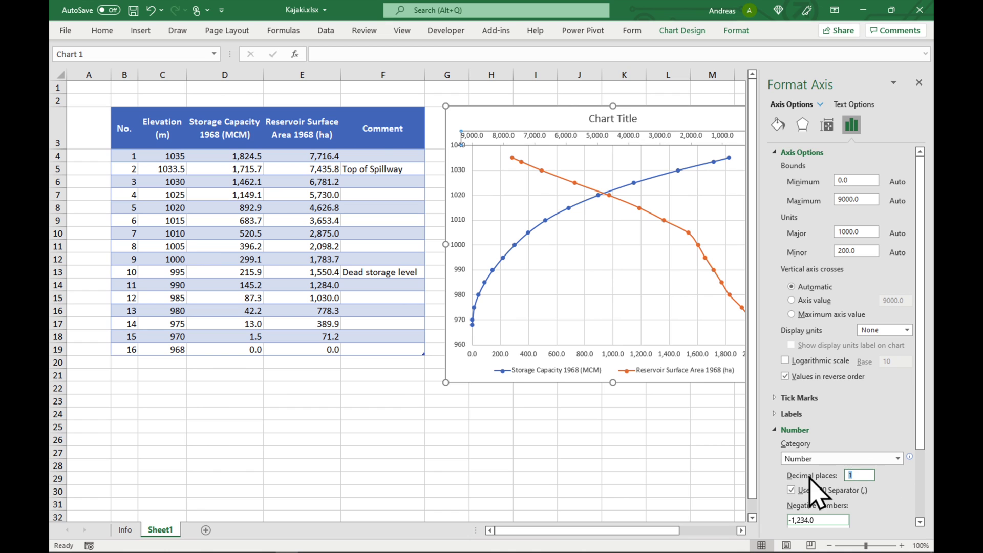
pyautogui.write('0')
pyautogui.press('Return')
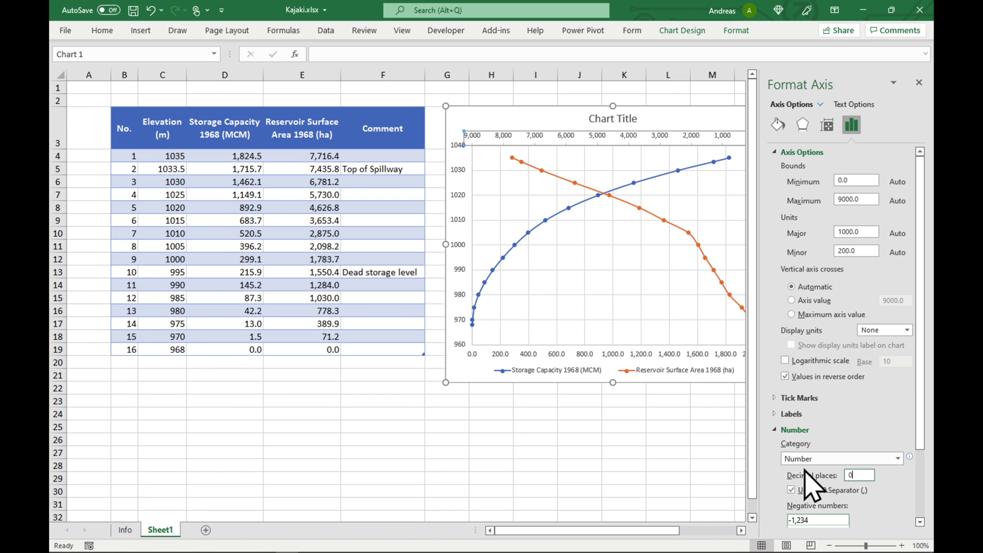
pyautogui.click(459, 207)
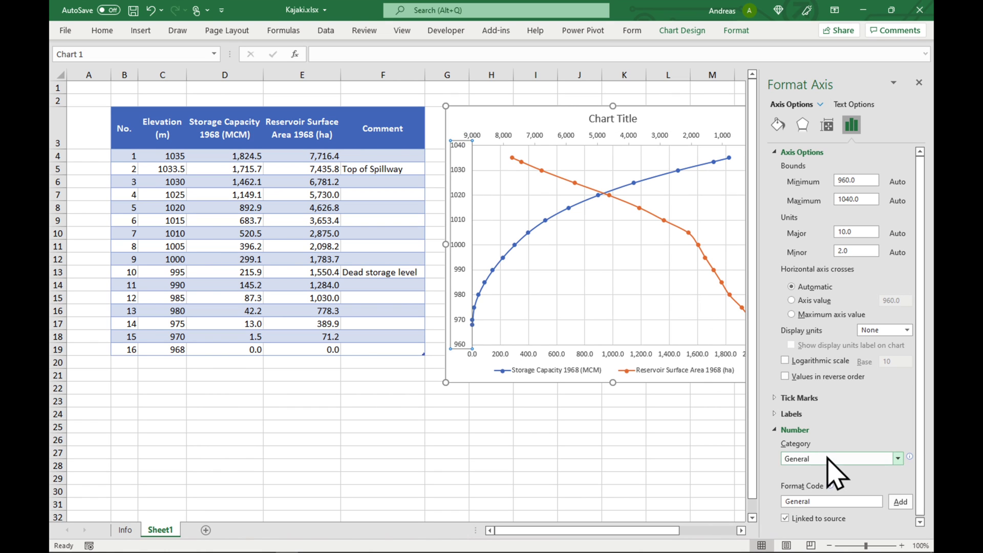
pyautogui.click(897, 458)
pyautogui.click(818, 329)
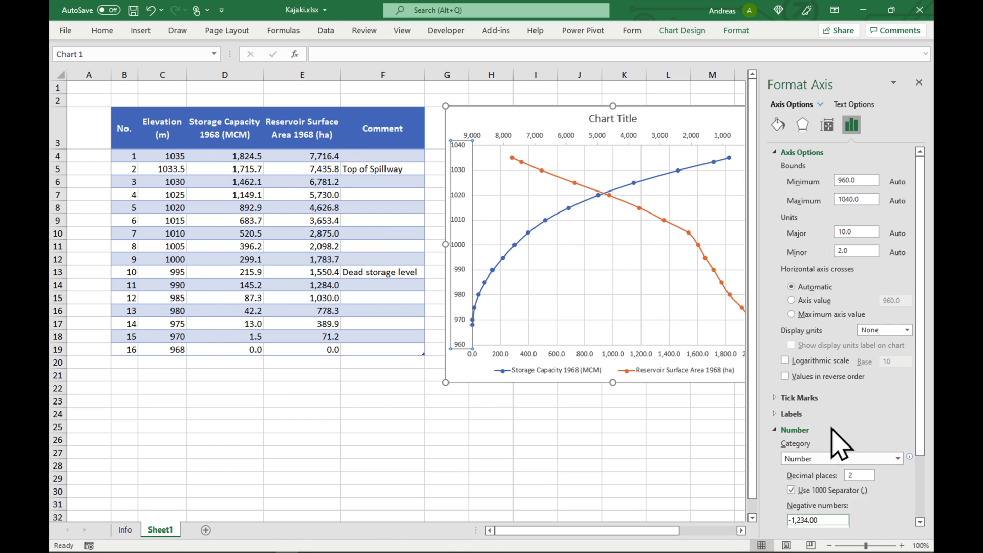
pyautogui.click(858, 474)
pyautogui.write('0')
pyautogui.press('Return')
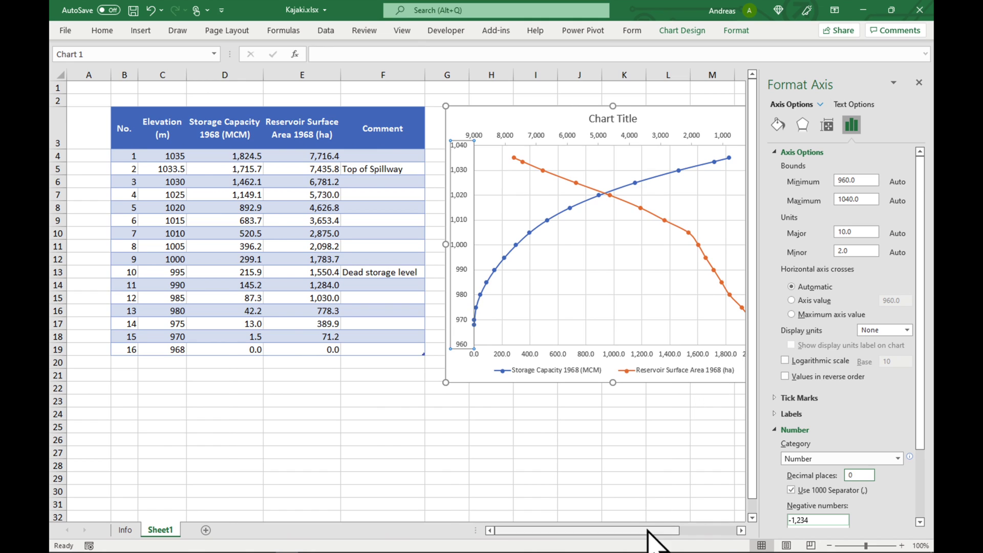
pyautogui.moveTo(654, 531); pyautogui.dragTo(715, 531)
# Apply the same 0-decimal Number format to the bottom storage and right elevation axes.
pyautogui.click(529, 354)
pyautogui.click(859, 475)
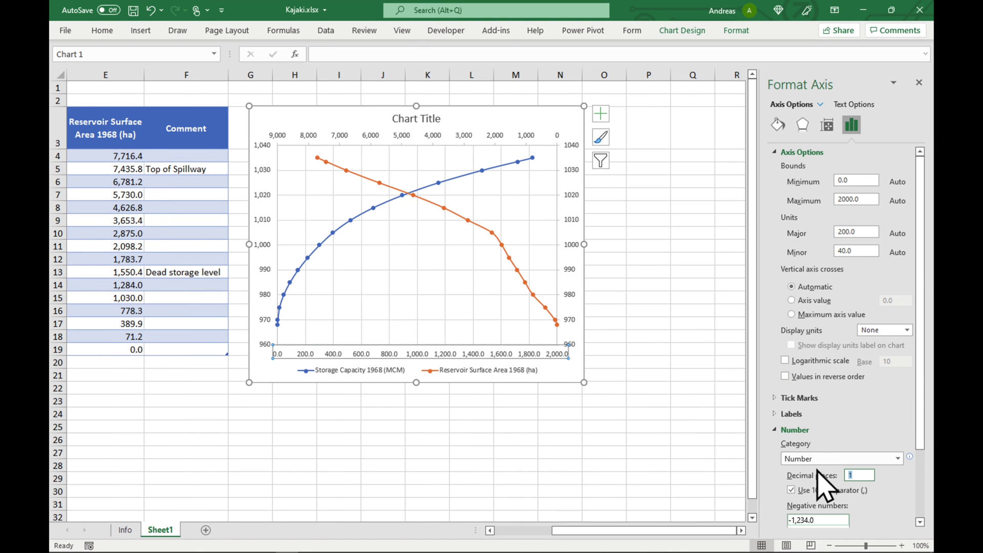
pyautogui.write('0')
pyautogui.press('Return')
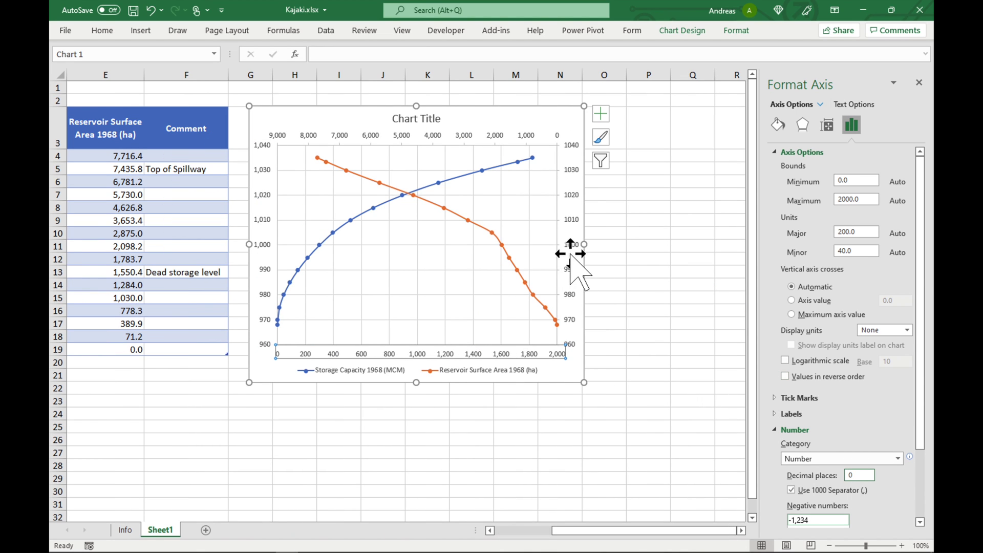
pyautogui.click(570, 254)
pyautogui.click(837, 458)
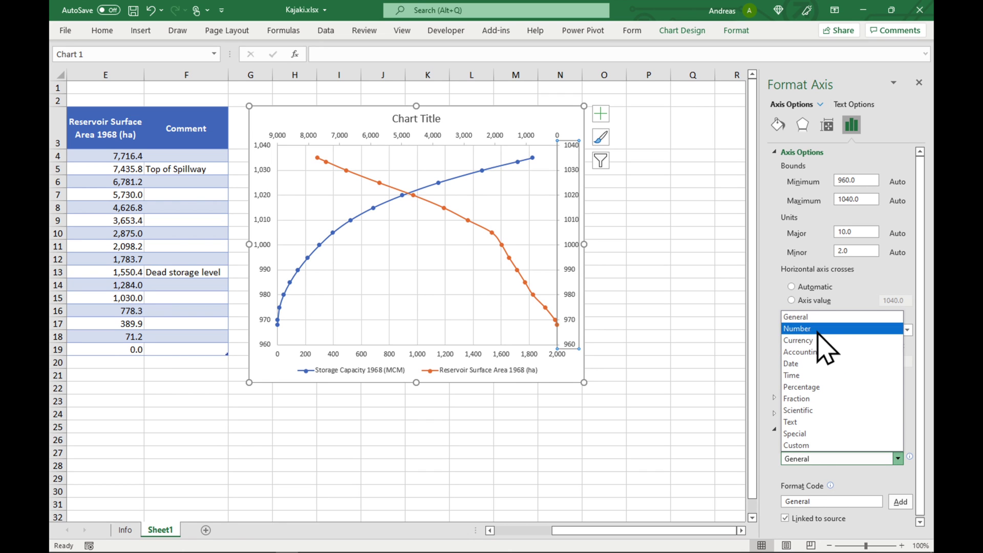
pyautogui.click(799, 329)
pyautogui.moveTo(853, 476); pyautogui.dragTo(818, 478)
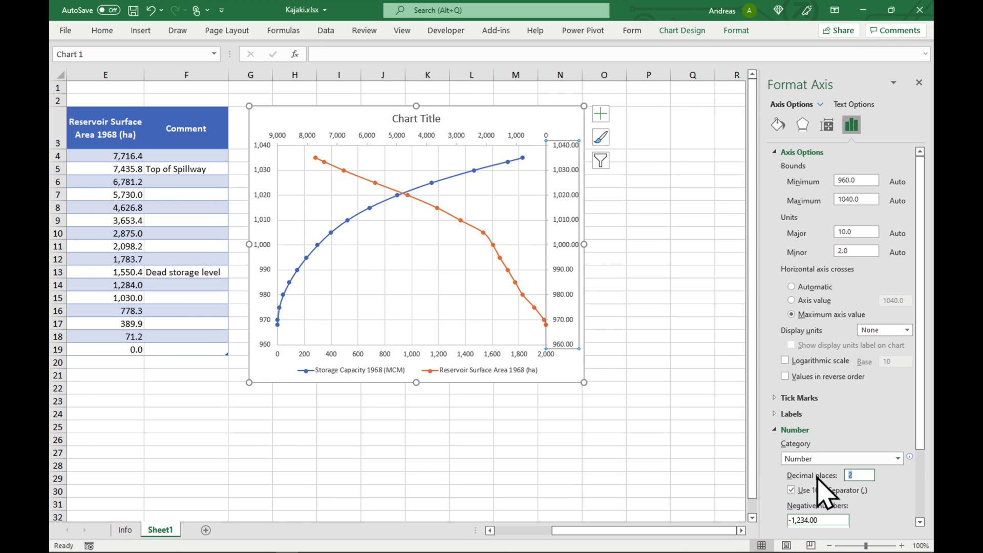
pyautogui.press('Return')
pyautogui.click(649, 400)
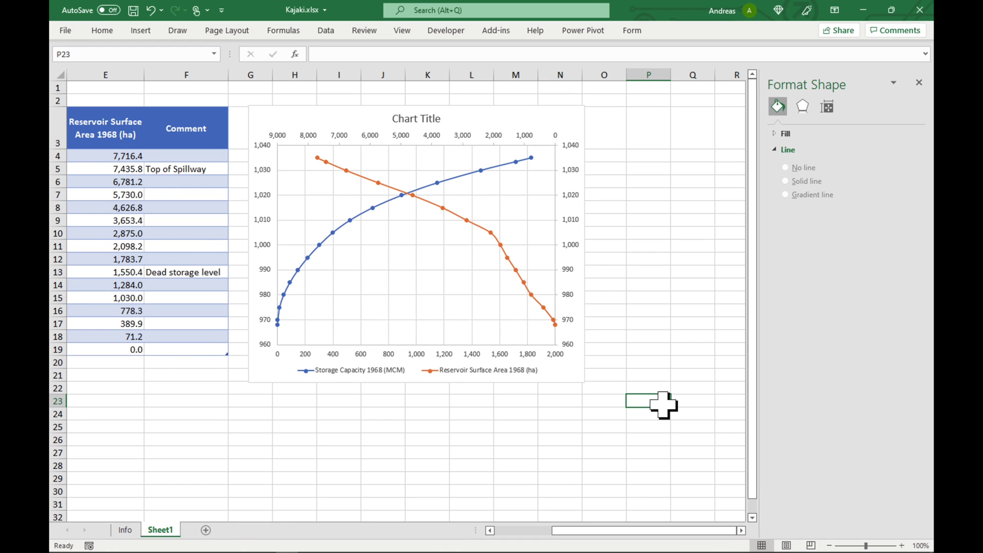
pyautogui.click(485, 106)
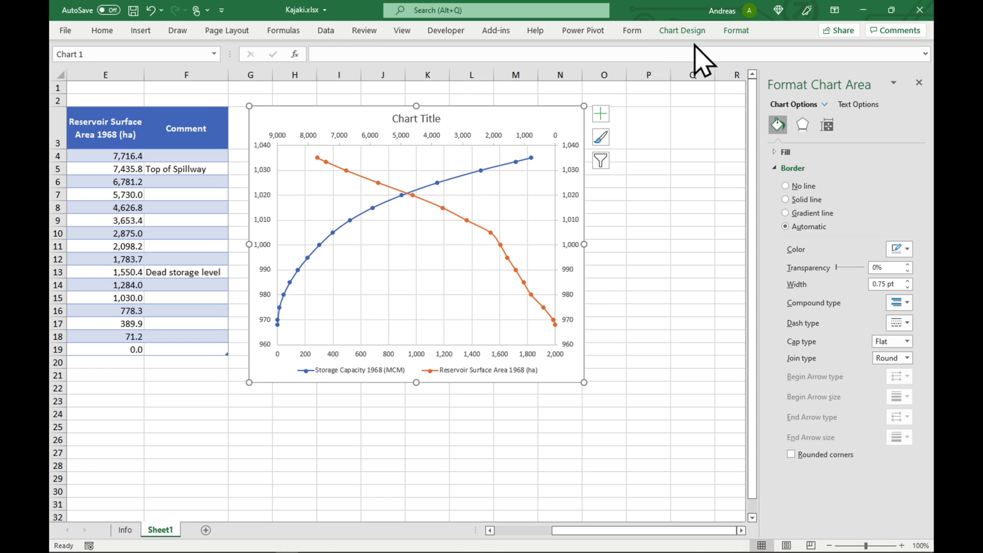
# Add titles to all four chart axes.
pyautogui.click(682, 30)
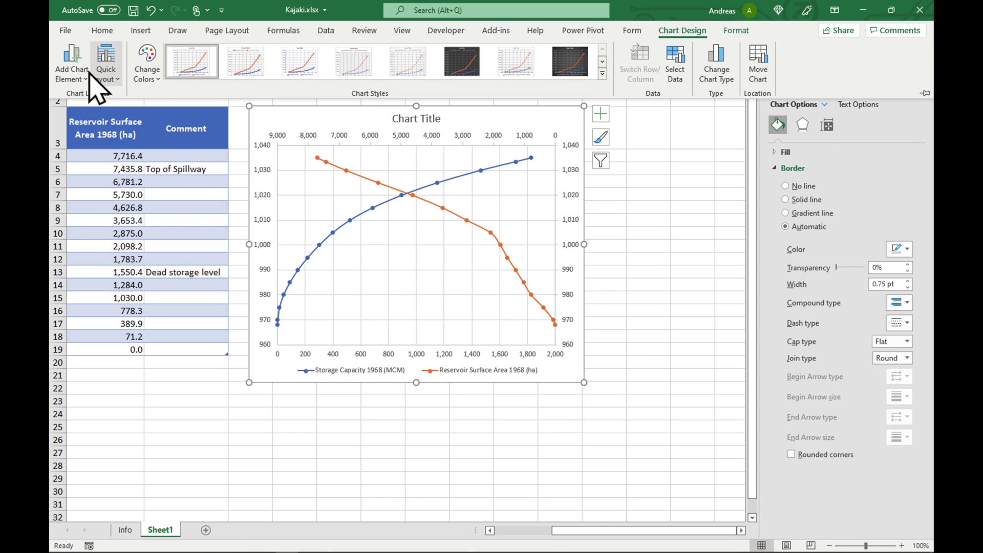
pyautogui.click(77, 73)
pyautogui.moveTo(94, 113)
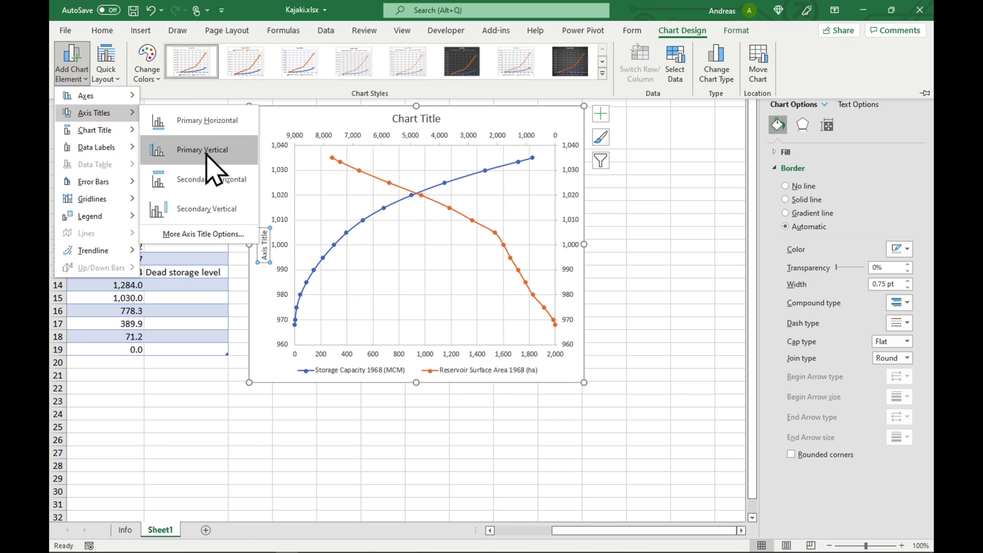
pyautogui.click(204, 234)
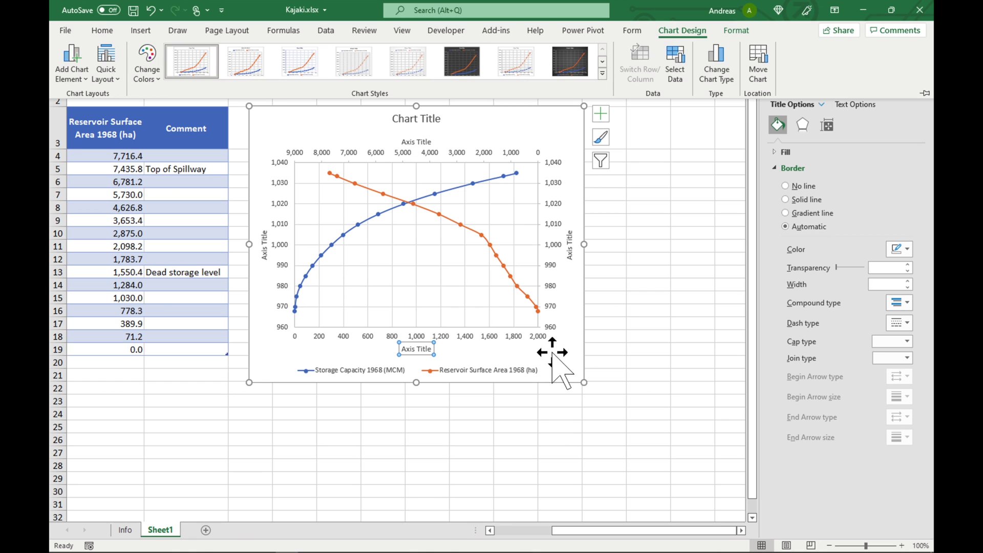
# Rename the axis titles to Elevation (m), Storage Capacity (MCM) and Area (ha).
pyautogui.click(264, 245)
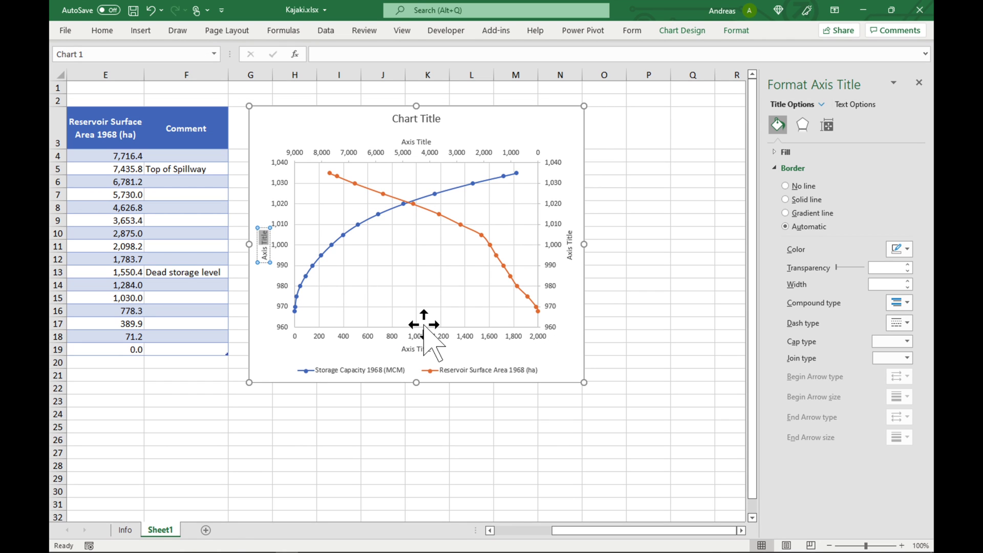
pyautogui.click(568, 245)
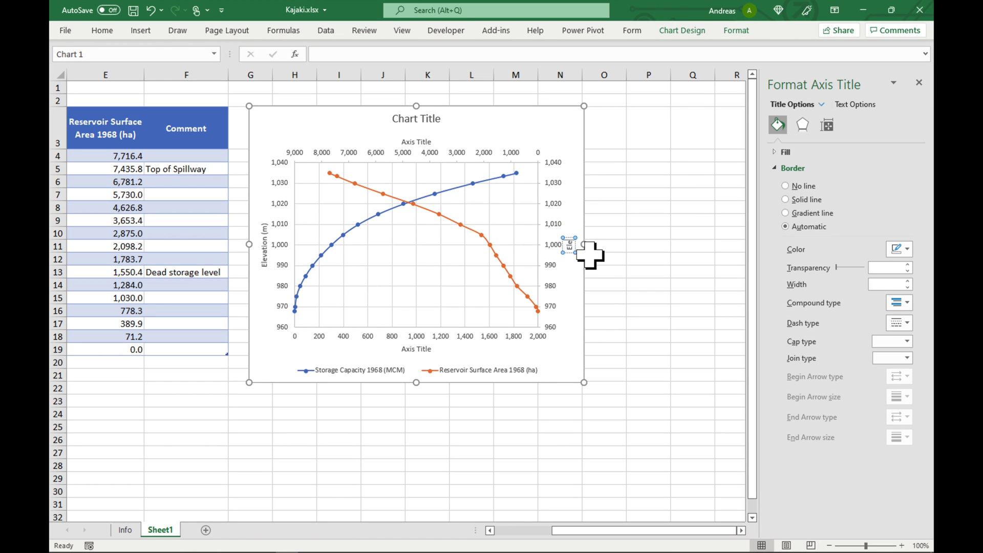
pyautogui.click(417, 350)
pyautogui.write('Storage Capacity (MCM)')
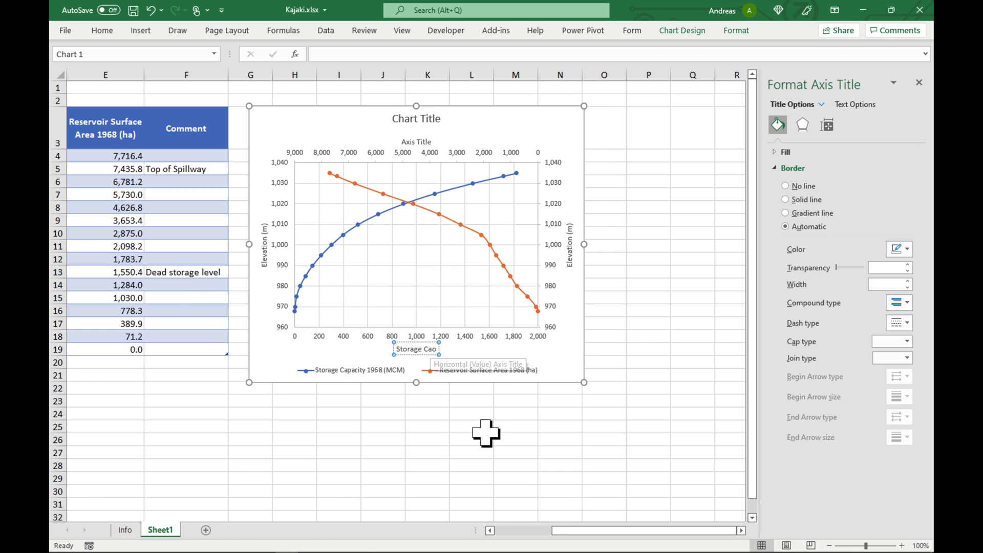
pyautogui.click(476, 434)
pyautogui.doubleClick(421, 142)
pyautogui.write('Area (ha)')
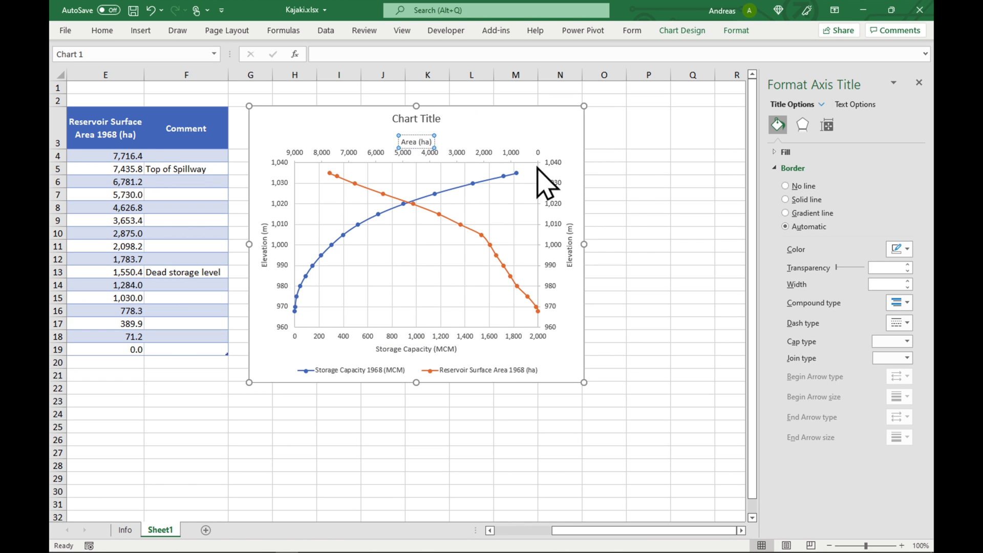
pyautogui.click(605, 182)
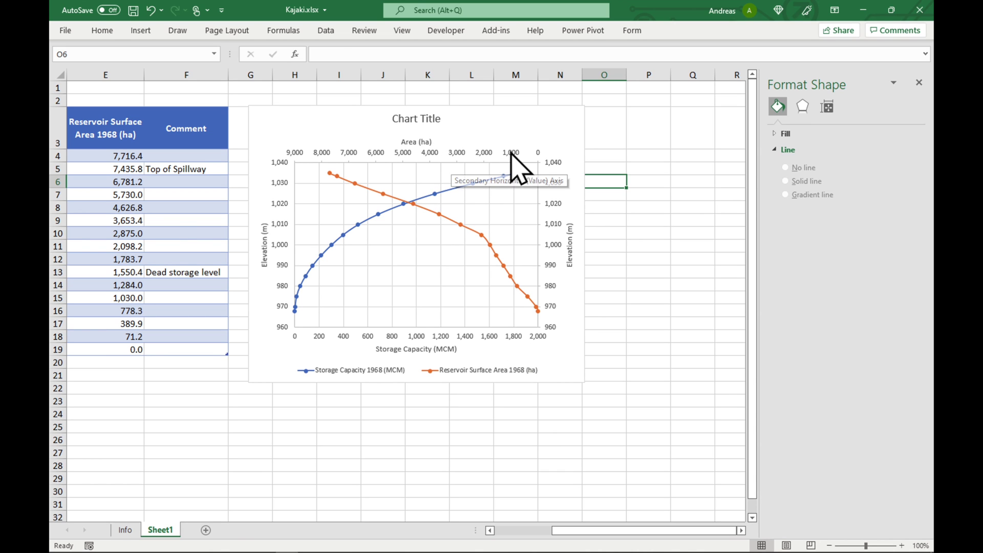
# Title the chart 'Kajaki Reservoir Area-Storage Capacity Curves'.
pyautogui.click(429, 119)
pyautogui.press('BackSpace')
pyautogui.press('BackSpace')
pyautogui.press('BackSpace')
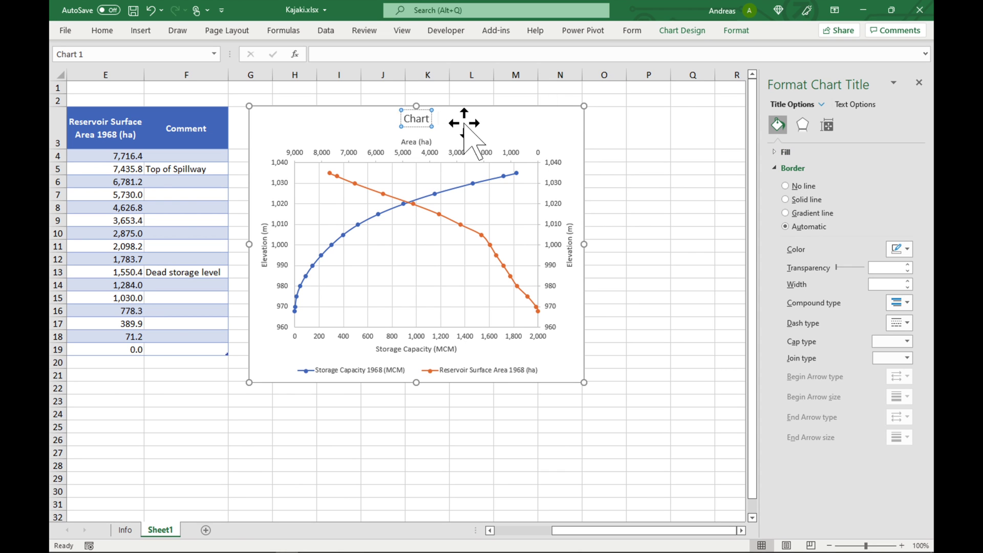
pyautogui.write('Kajaki Reservoir Area-Storage Capacity Curves')
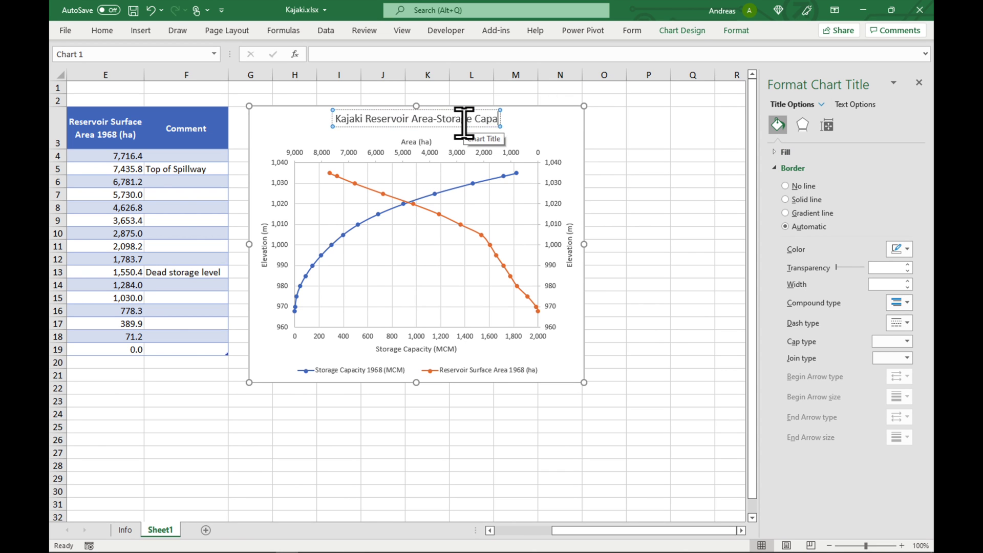
pyautogui.click(615, 233)
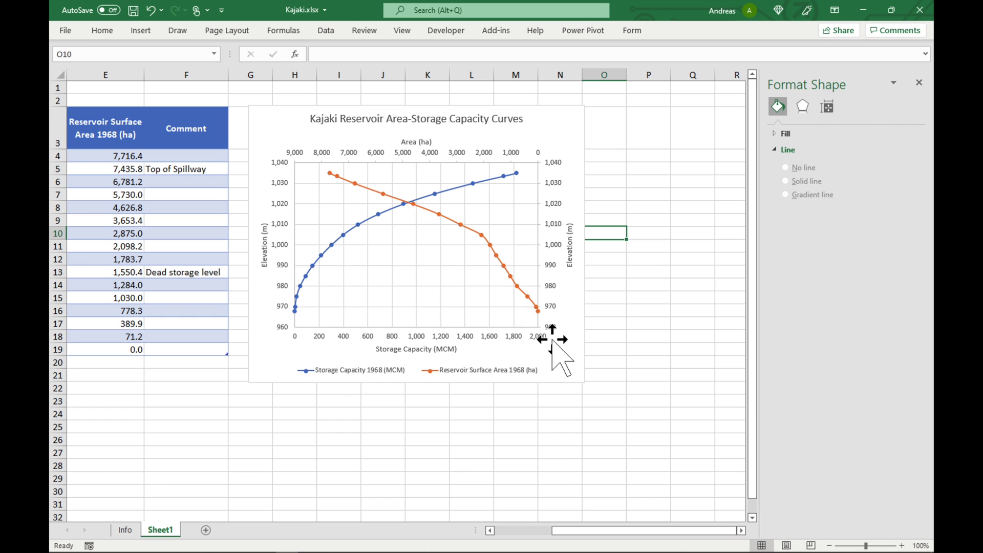
# Set the top Area axis maximum to 10,000.
pyautogui.doubleClick(492, 158)
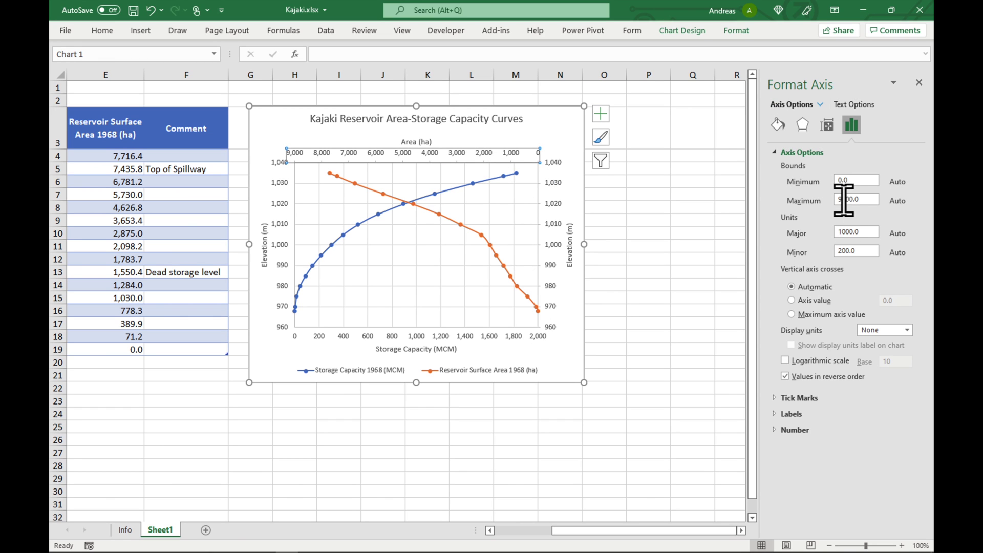
pyautogui.moveTo(846, 200); pyautogui.dragTo(838, 198)
pyautogui.write('10')
pyautogui.press('Return')
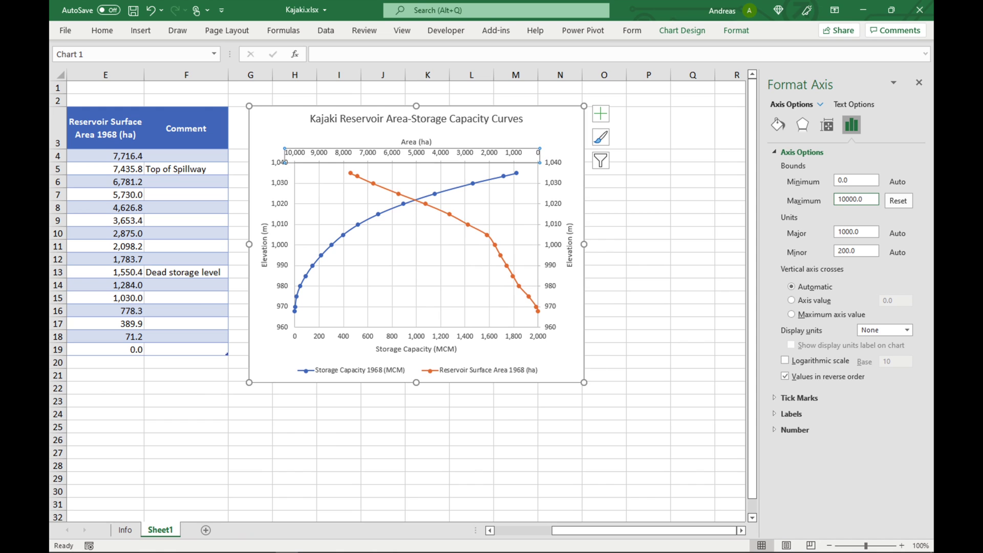
pyautogui.click(650, 362)
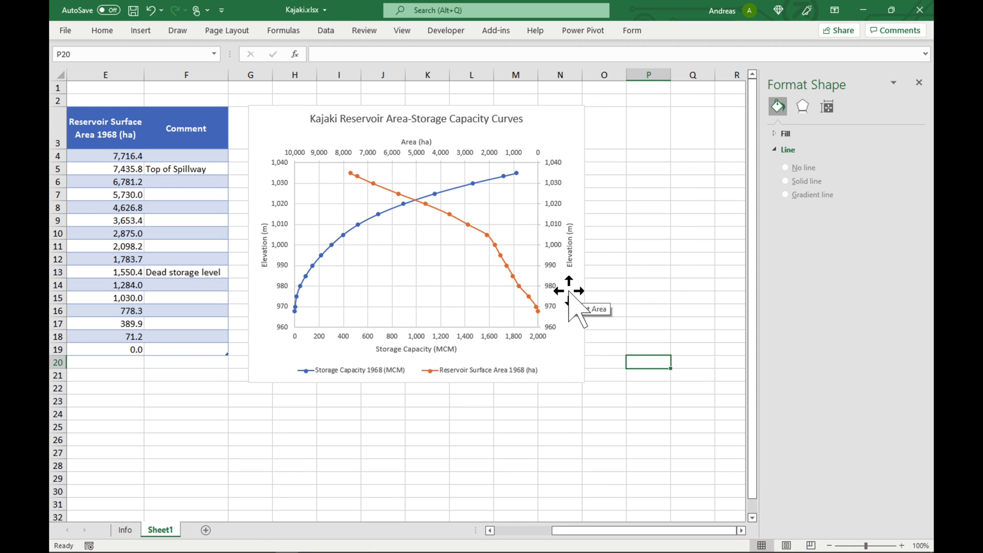
pyautogui.rightClick(284, 122)
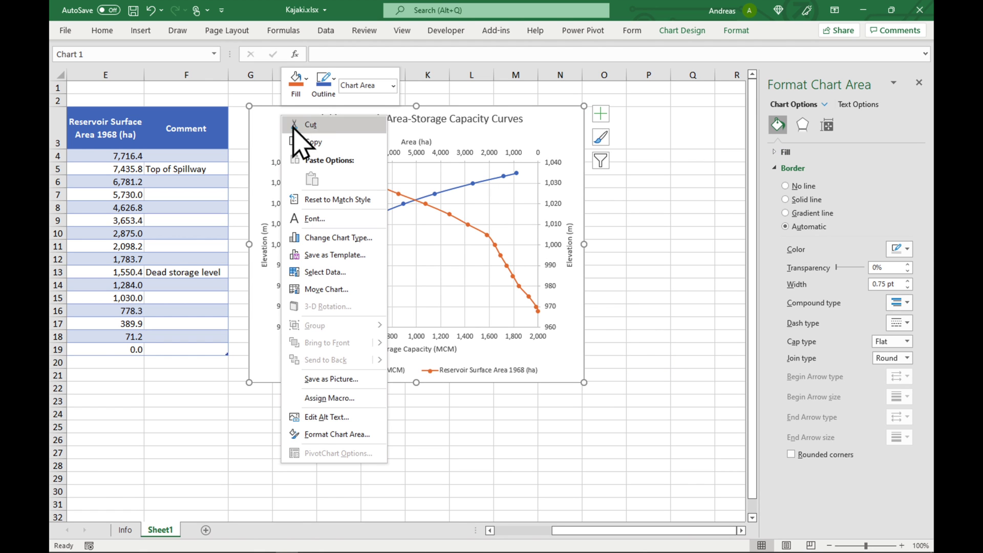
# Duplicate the chart and move the copy to a new sheet named Chart.
pyautogui.click(309, 142)
pyautogui.click(247, 421)
pyautogui.hotkey('ctrl', 'v')
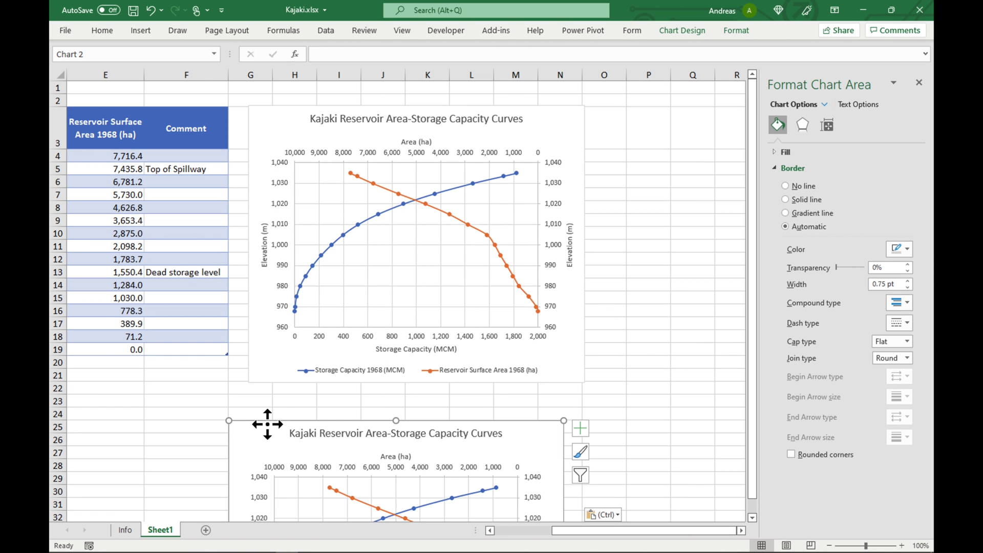
pyautogui.rightClick(268, 425)
pyautogui.click(321, 265)
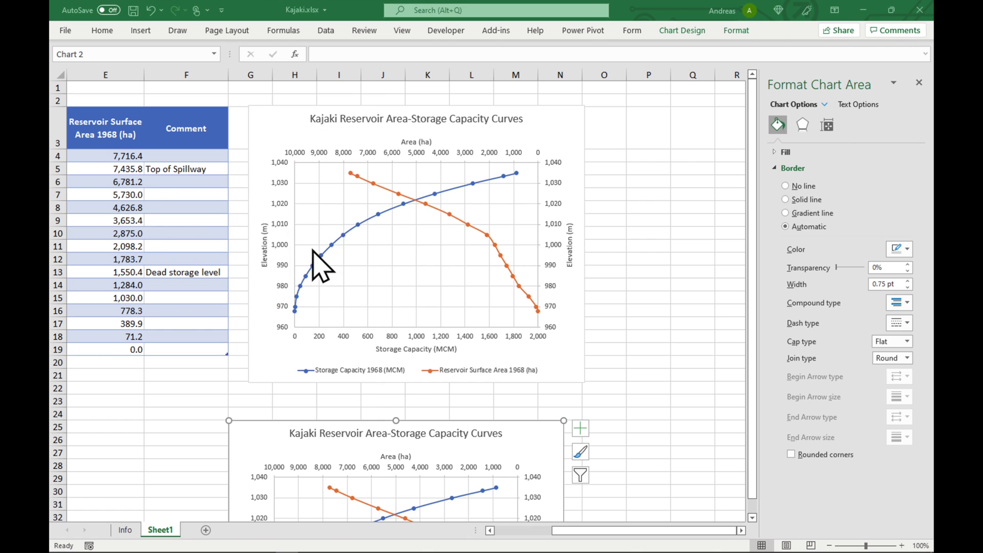
pyautogui.click(246, 228)
pyautogui.press('Return')
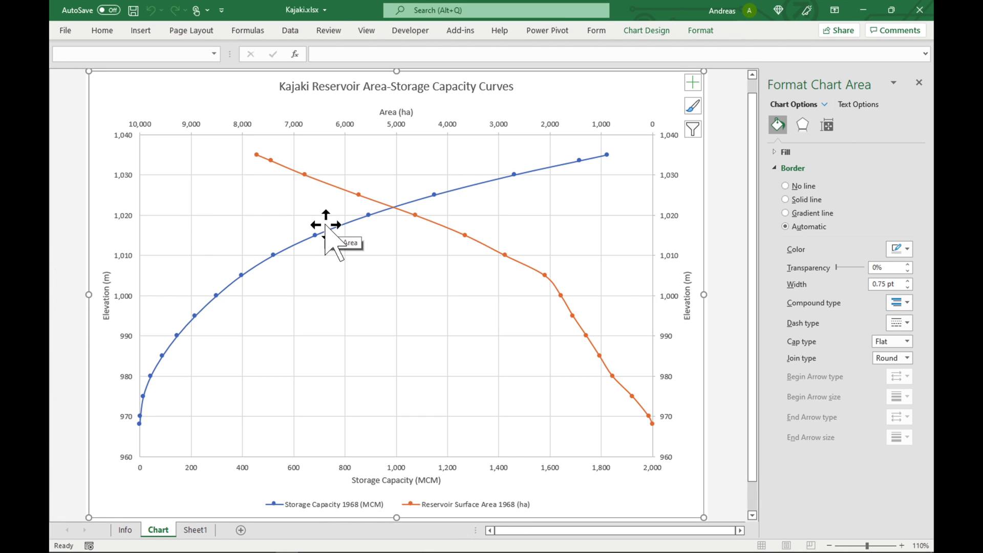
# Remove the outer border from the chart area on the Chart sheet.
pyautogui.click(75, 194)
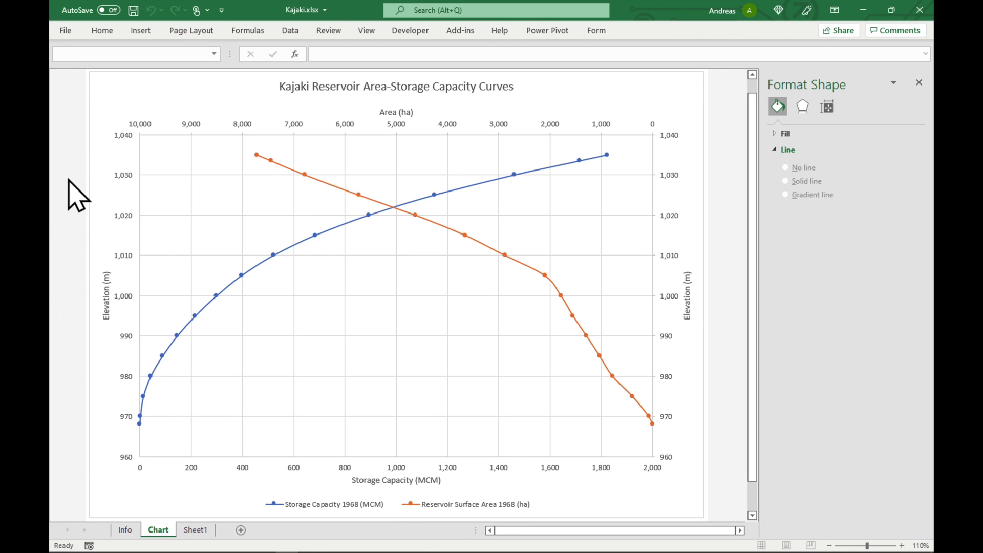
pyautogui.click(99, 89)
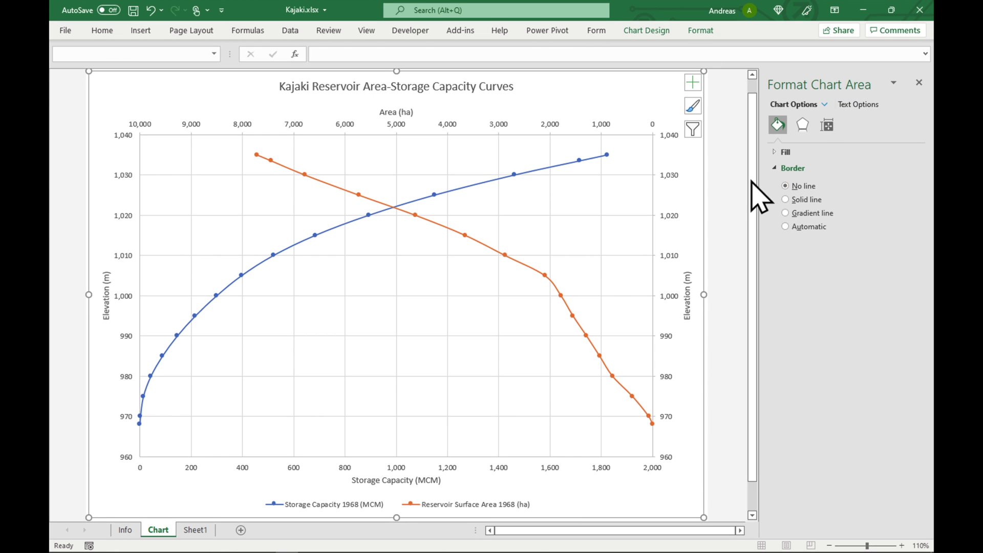
pyautogui.press('Escape')
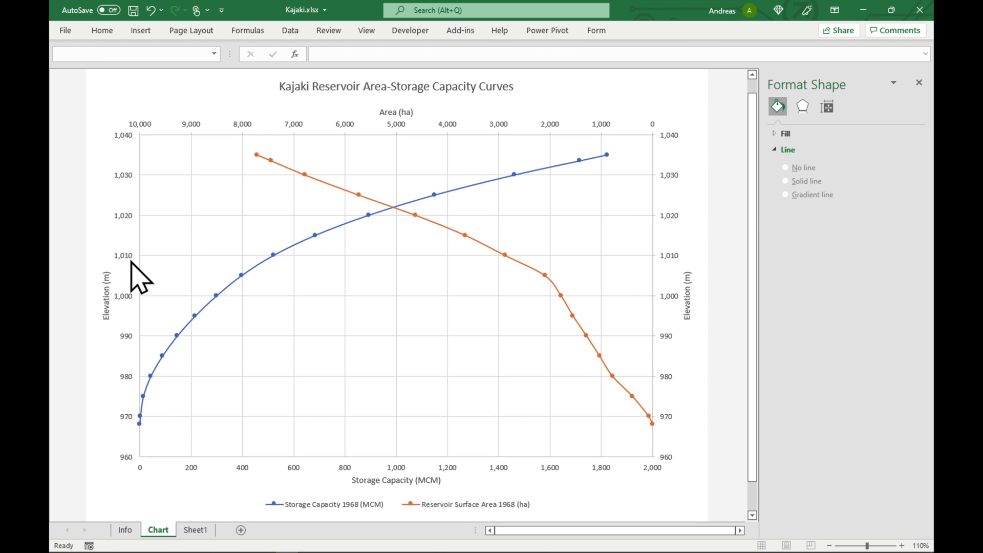
# Set the left vertical axis and top Area axis numbers to 12 pt.
pyautogui.click(125, 256)
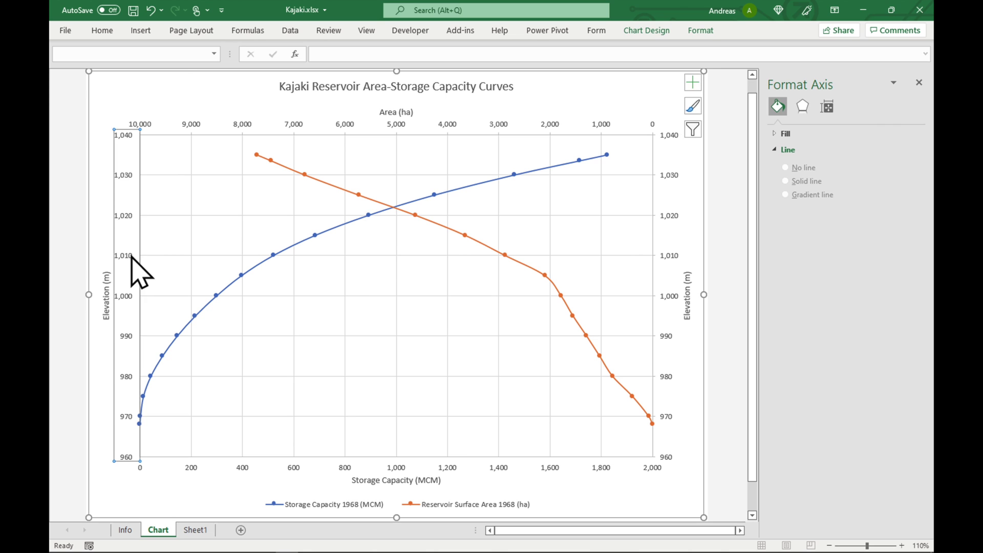
pyautogui.click(102, 30)
pyautogui.click(212, 54)
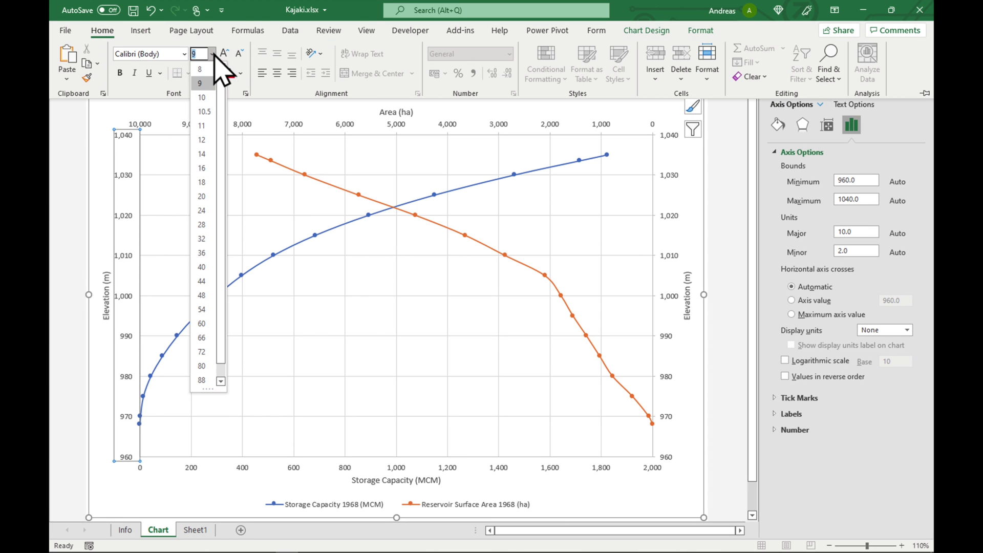
pyautogui.click(202, 139)
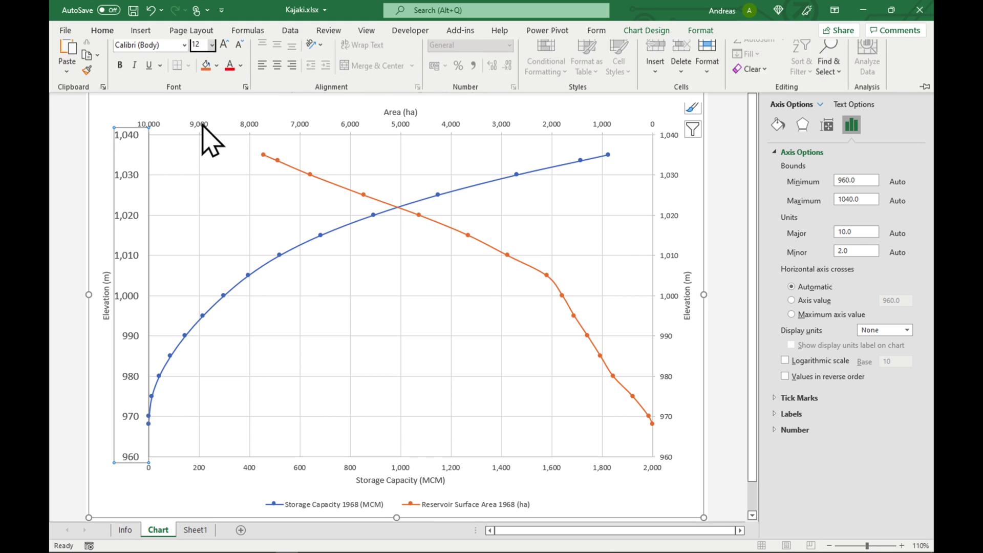
pyautogui.click(211, 142)
pyautogui.click(102, 30)
pyautogui.click(212, 54)
# Set the right vertical axis and bottom axis numbers to 12 pt.
pyautogui.click(202, 140)
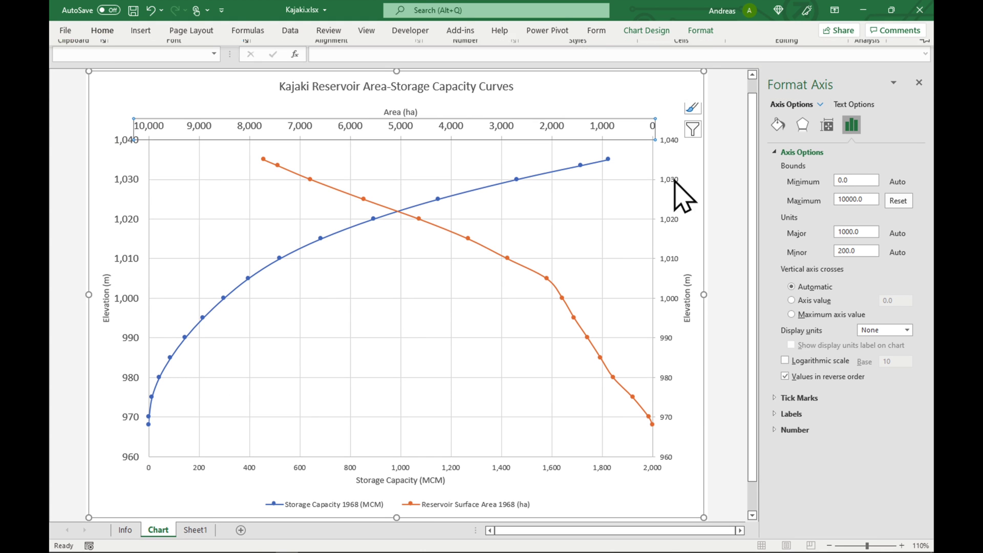
pyautogui.click(674, 182)
pyautogui.click(103, 30)
pyautogui.click(212, 54)
pyautogui.click(201, 140)
pyautogui.click(338, 467)
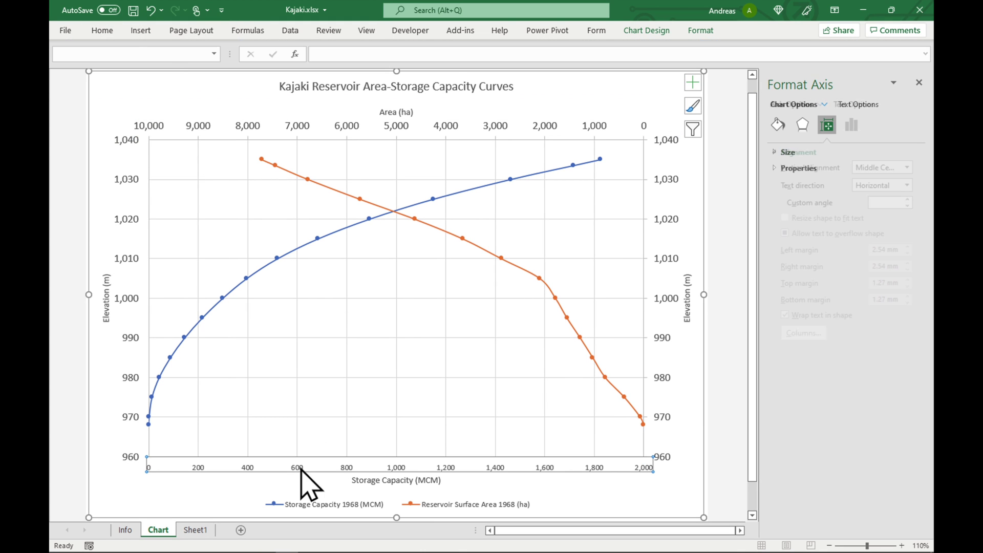
pyautogui.click(103, 30)
pyautogui.click(202, 139)
# Make the left Elevation (m) and bottom axis titles bold 14 pt.
pyautogui.click(106, 296)
pyautogui.click(102, 30)
pyautogui.click(213, 53)
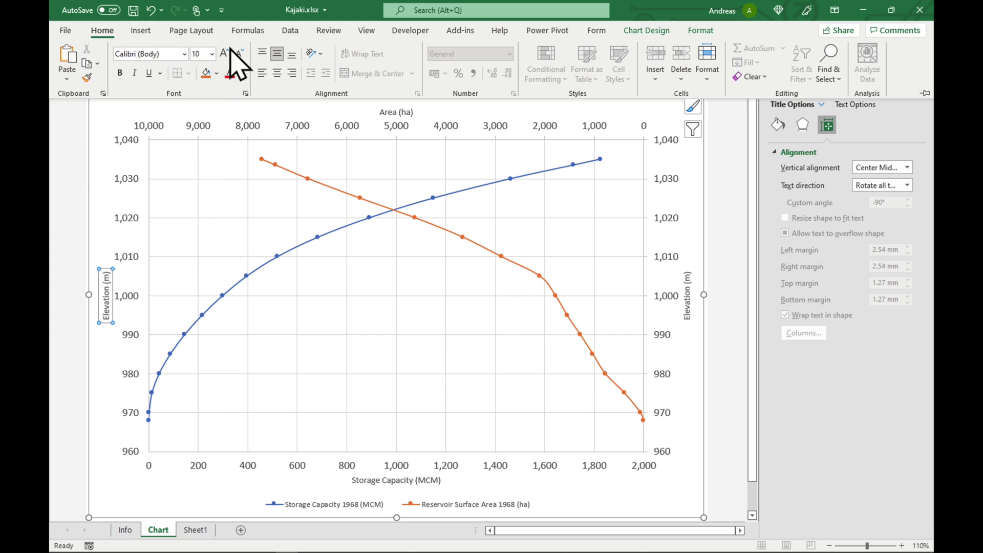
pyautogui.press('Return')
pyautogui.click(397, 479)
pyautogui.click(102, 31)
pyautogui.click(213, 54)
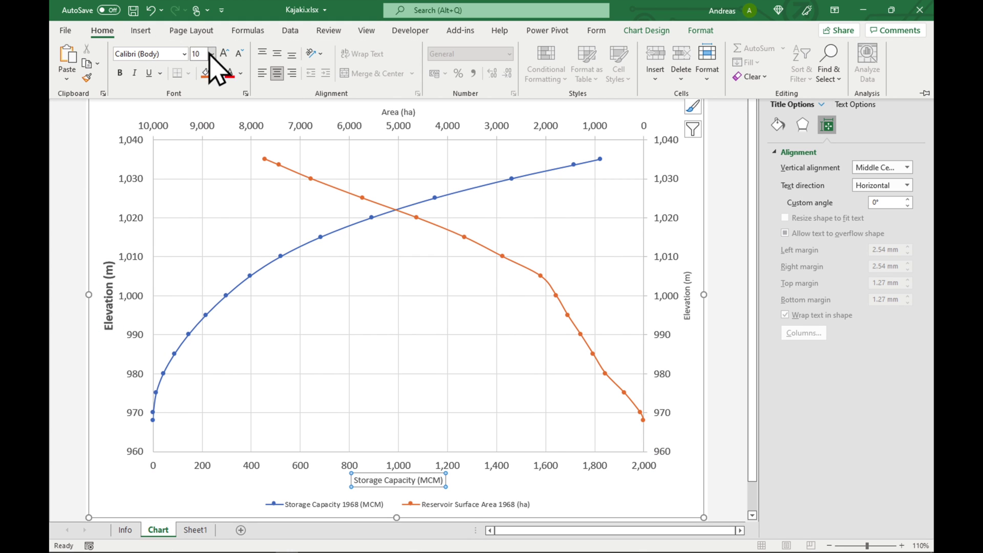
pyautogui.click(202, 139)
# Make the right Elevation (m) and top Area (ha) axis titles bold 14 pt.
pyautogui.click(693, 296)
pyautogui.click(102, 30)
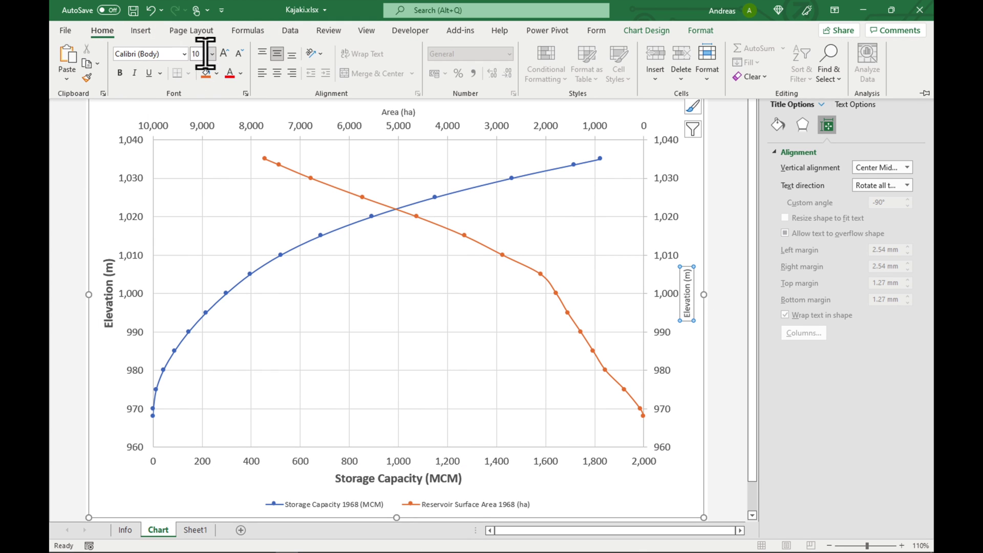
pyautogui.click(201, 54)
pyautogui.press('Return')
pyautogui.click(396, 112)
pyautogui.click(101, 30)
pyautogui.click(212, 54)
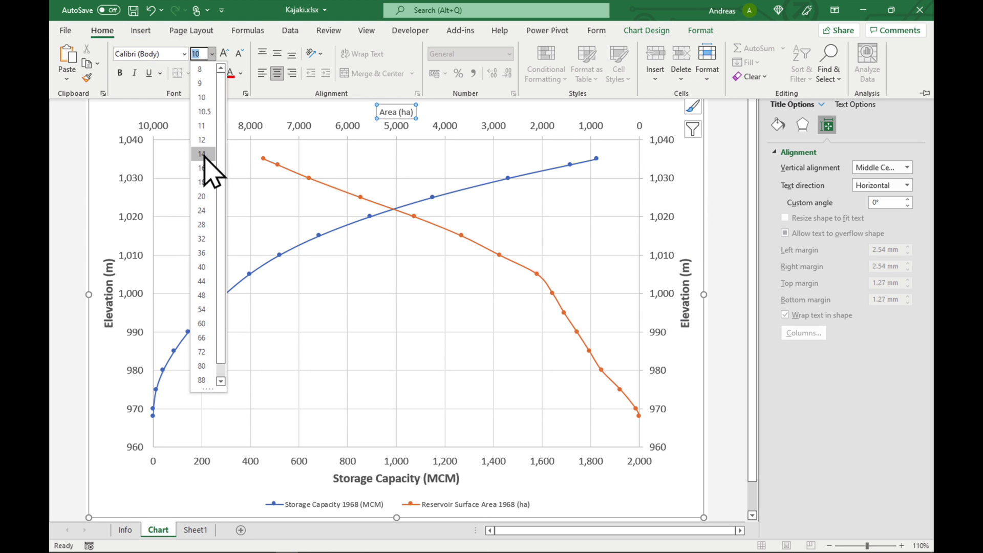
pyautogui.click(202, 161)
# Make the chart title bold 18 pt.
pyautogui.click(396, 84)
pyautogui.click(102, 30)
pyautogui.click(212, 53)
pyautogui.click(202, 192)
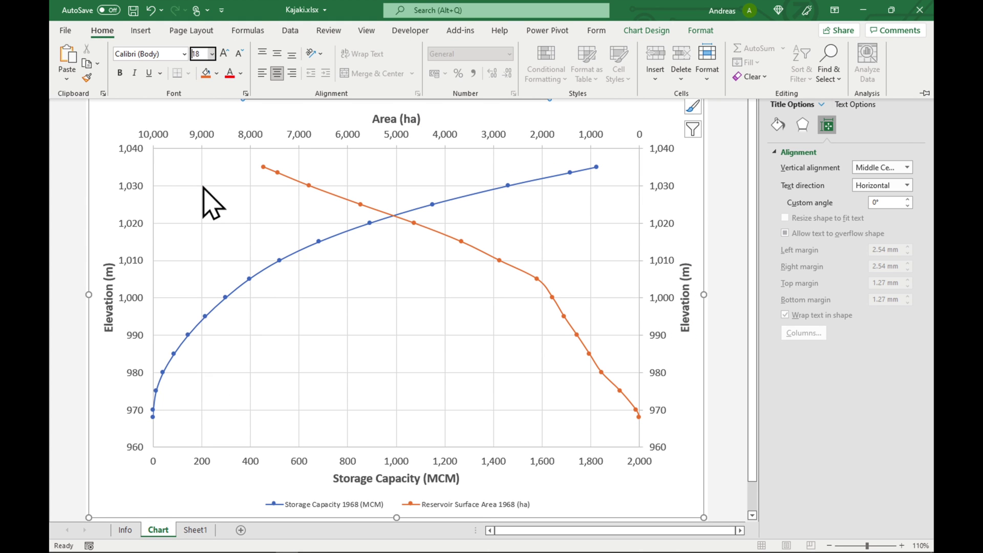
pyautogui.press('Return')
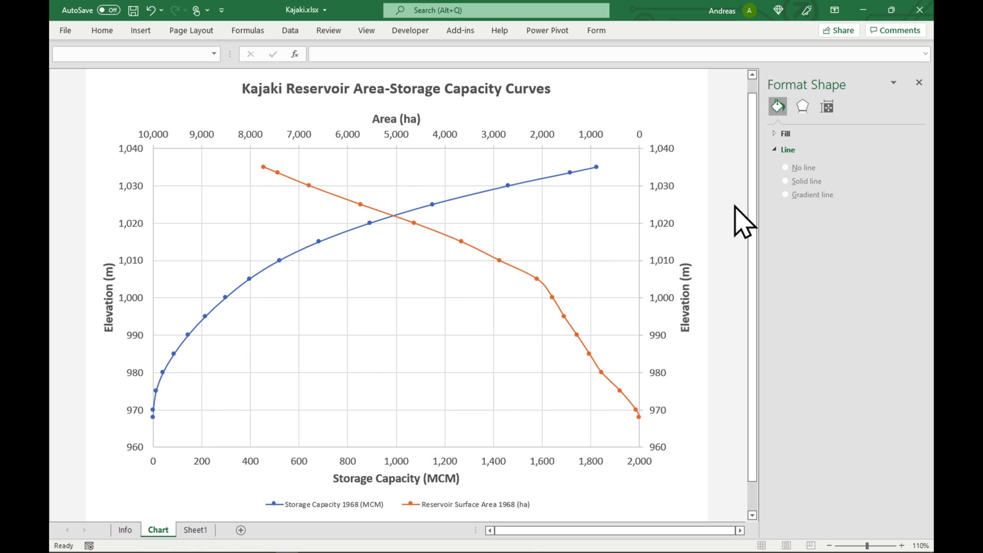
# Increase the line width of the storage capacity and surface area curves.
pyautogui.click(526, 179)
pyautogui.click(527, 180)
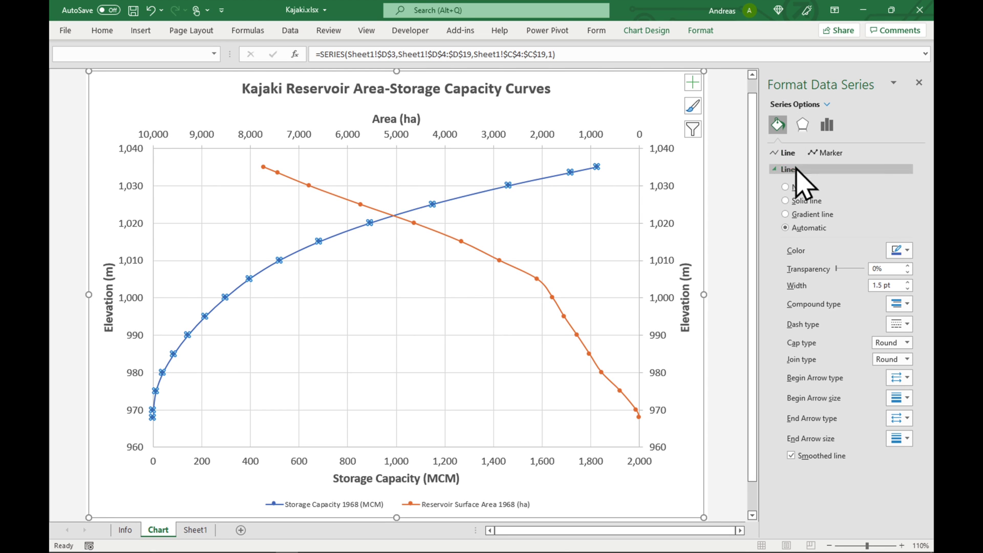
pyautogui.click(907, 281)
pyautogui.click(553, 265)
pyautogui.click(907, 291)
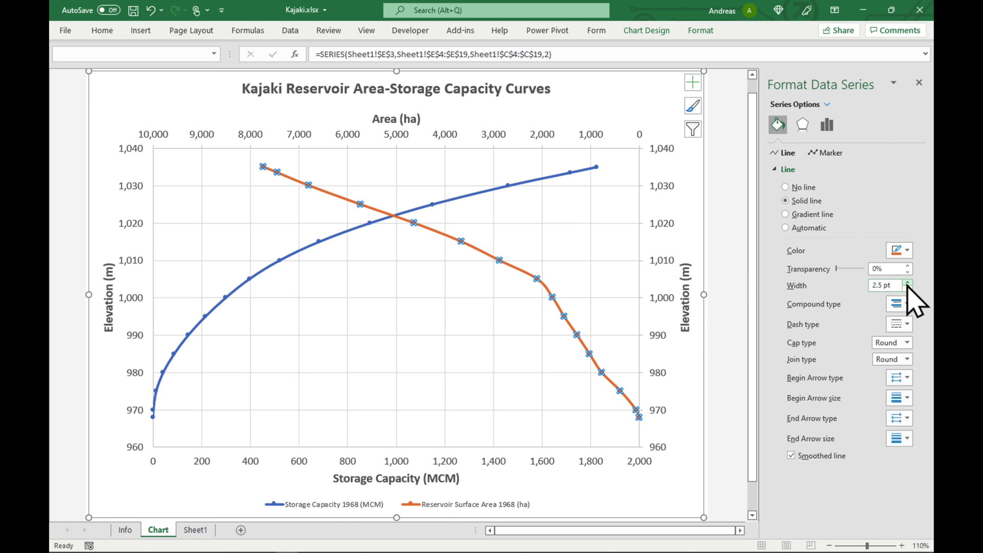
pyautogui.click(319, 188)
pyautogui.click(827, 125)
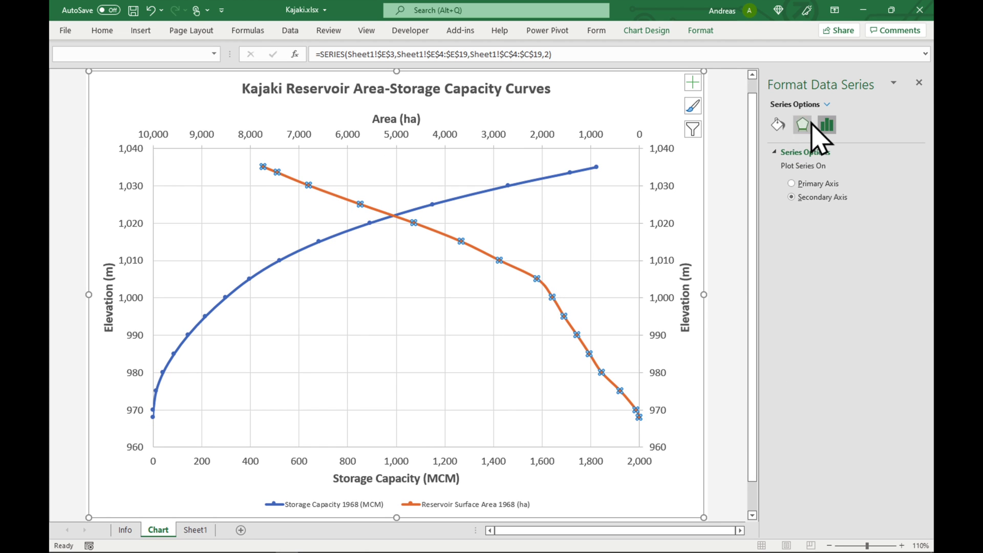
# Set the surface area curve's marker size to 8.
pyautogui.click(778, 125)
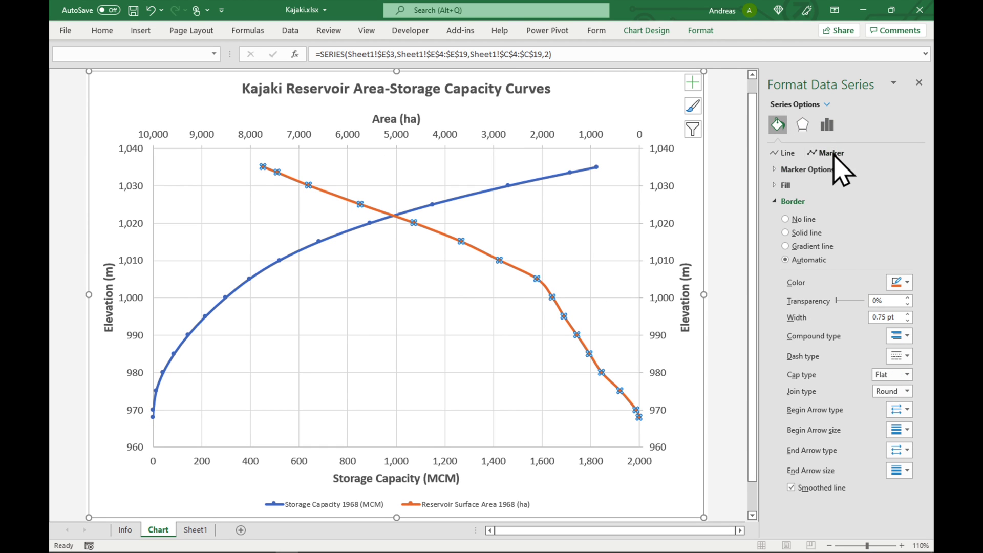
pyautogui.click(778, 170)
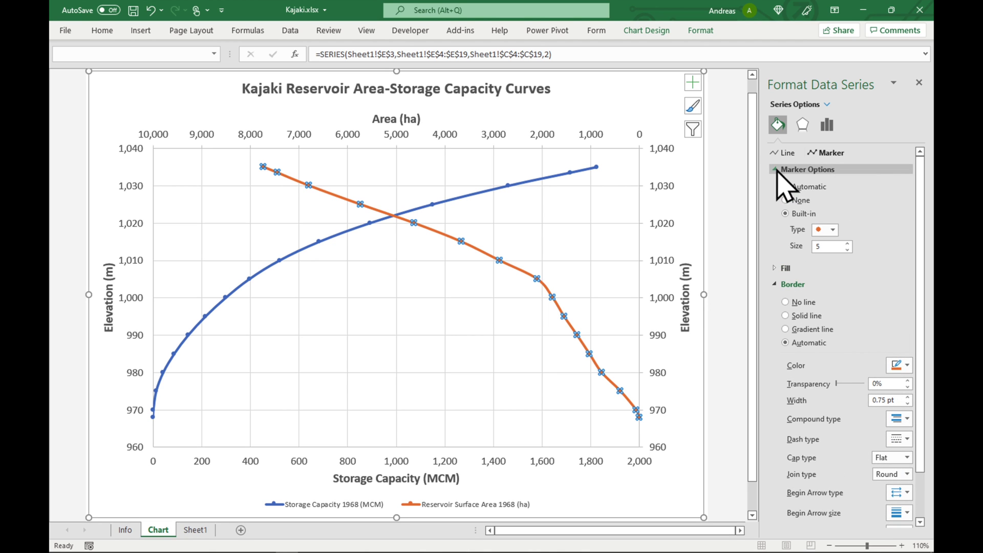
pyautogui.click(847, 243)
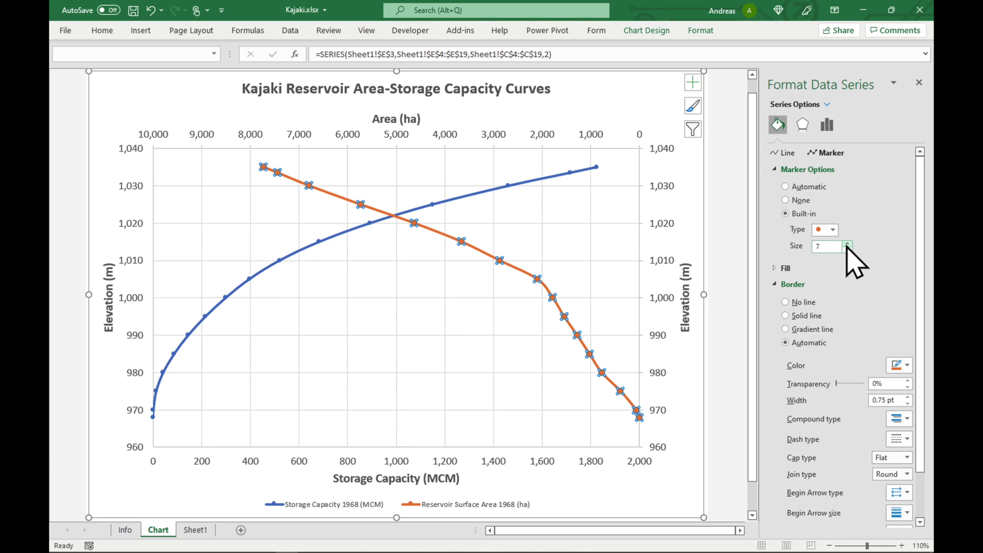
pyautogui.click(847, 243)
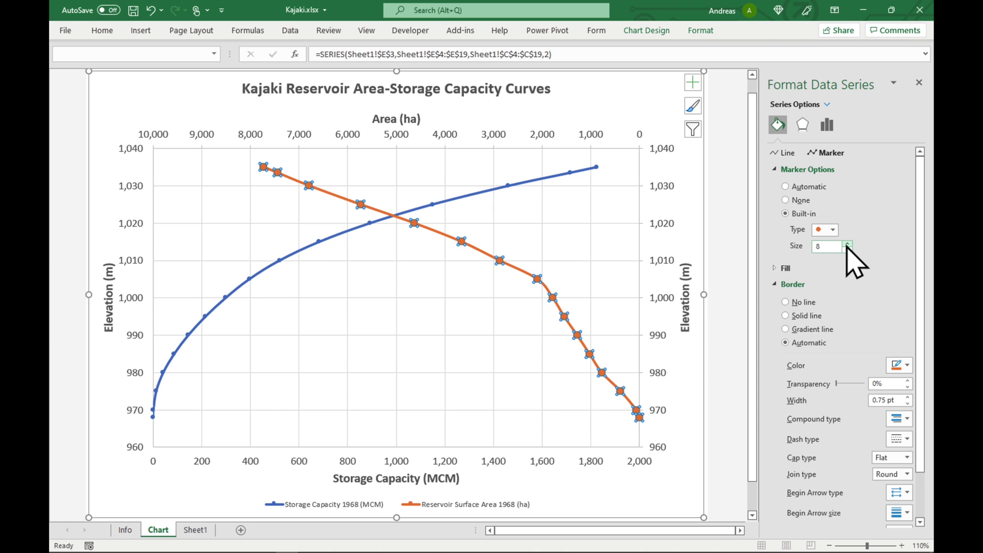
# Give the surface area markers a solid white fill.
pyautogui.click(776, 267)
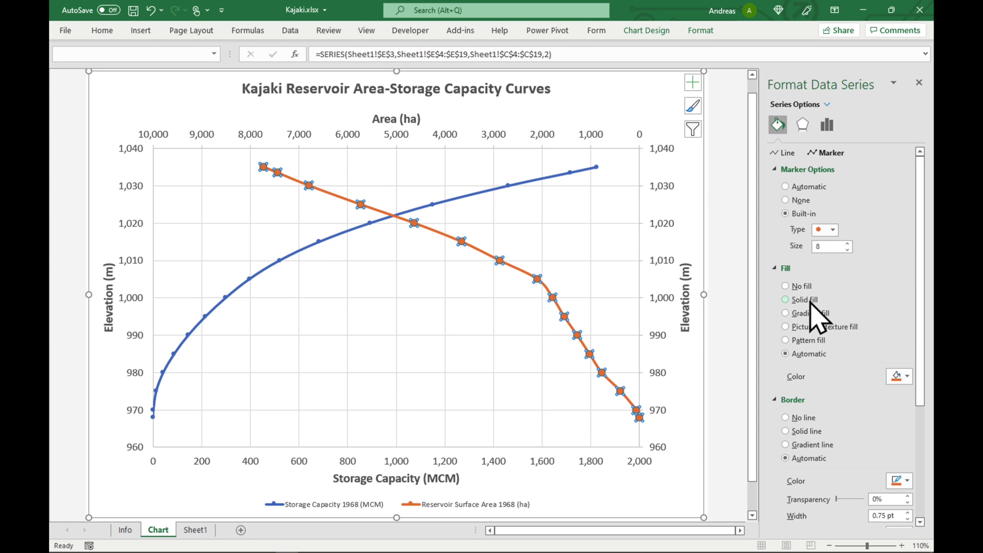
pyautogui.click(785, 300)
pyautogui.click(908, 376)
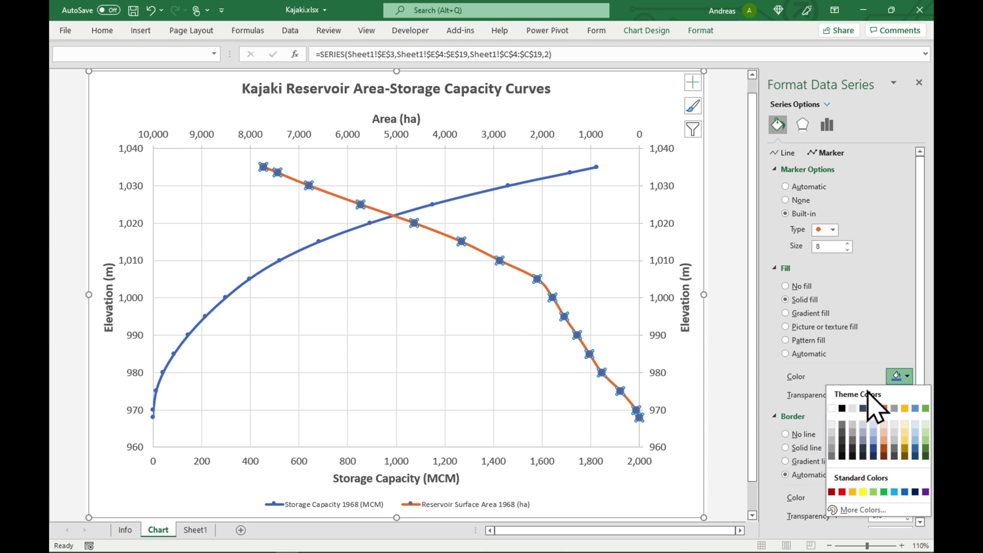
pyautogui.click(833, 409)
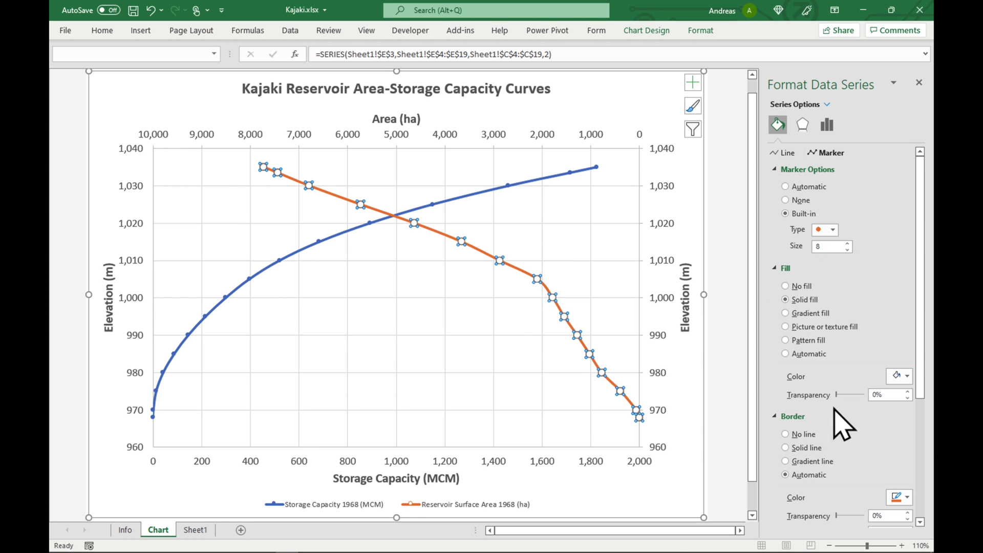
# Give the storage capacity curve's markers a solid white fill.
pyautogui.click(511, 188)
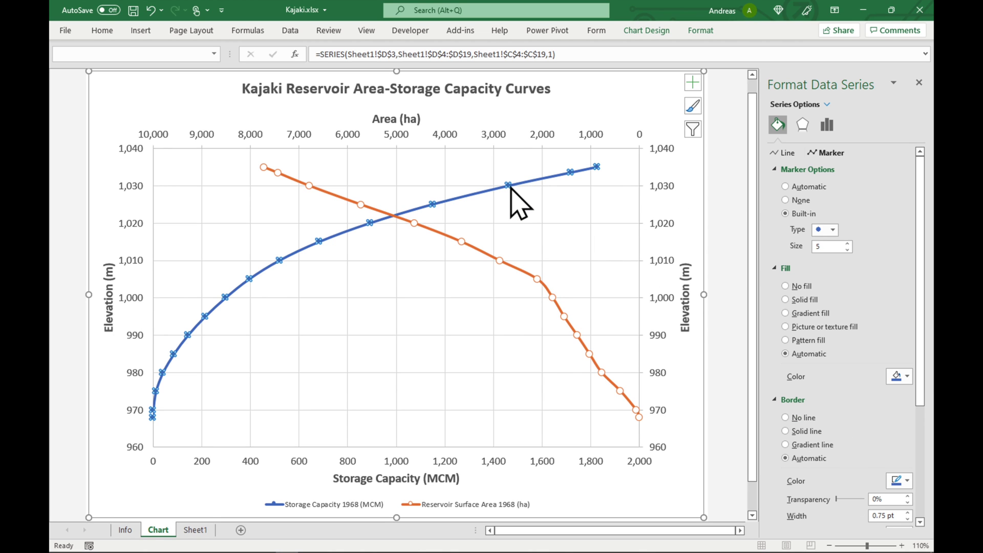
pyautogui.click(786, 300)
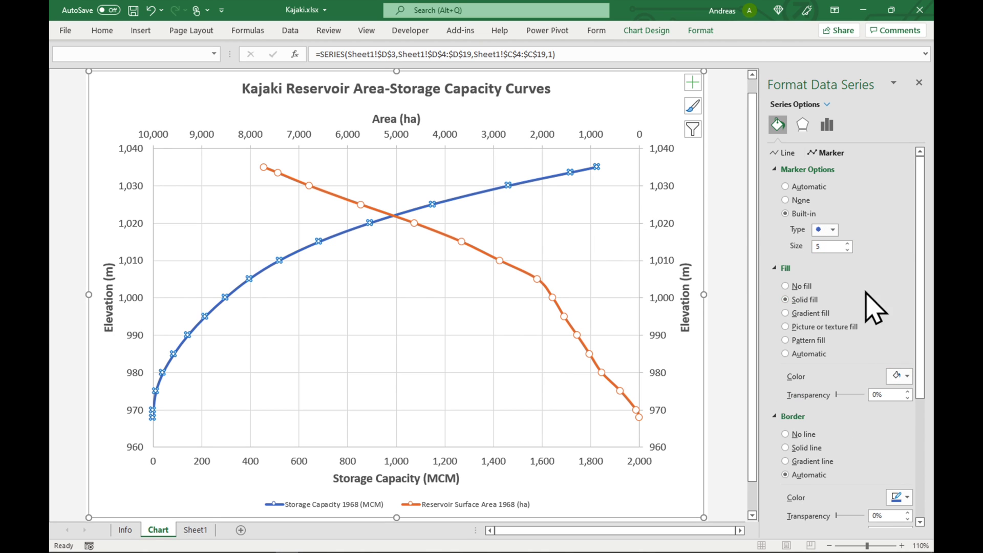
pyautogui.press('Escape')
pyautogui.click(919, 82)
pyautogui.moveTo(586, 261)
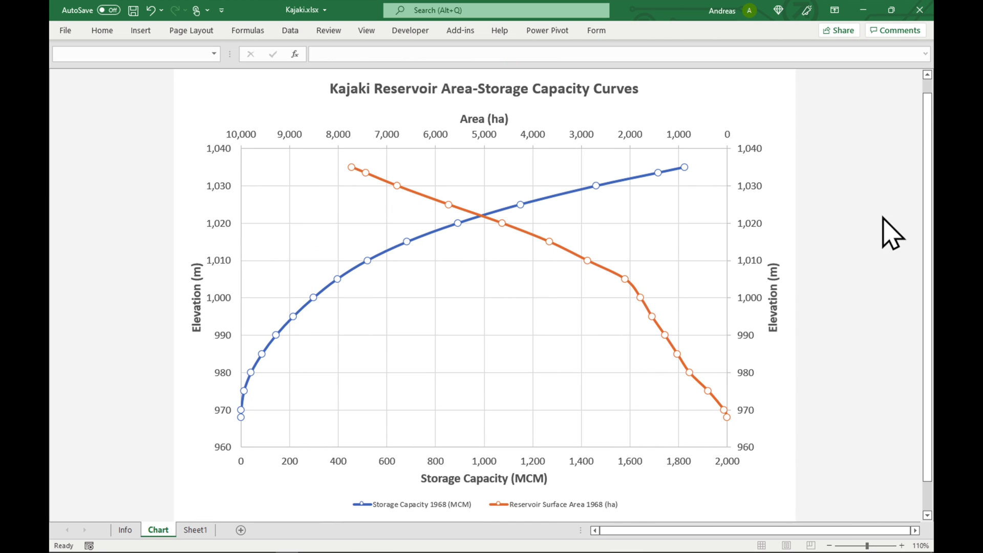
# Switch the surface area curve's built-in marker type to diamond.
pyautogui.rightClick(580, 265)
pyautogui.click(625, 386)
pyautogui.click(777, 124)
pyautogui.click(828, 152)
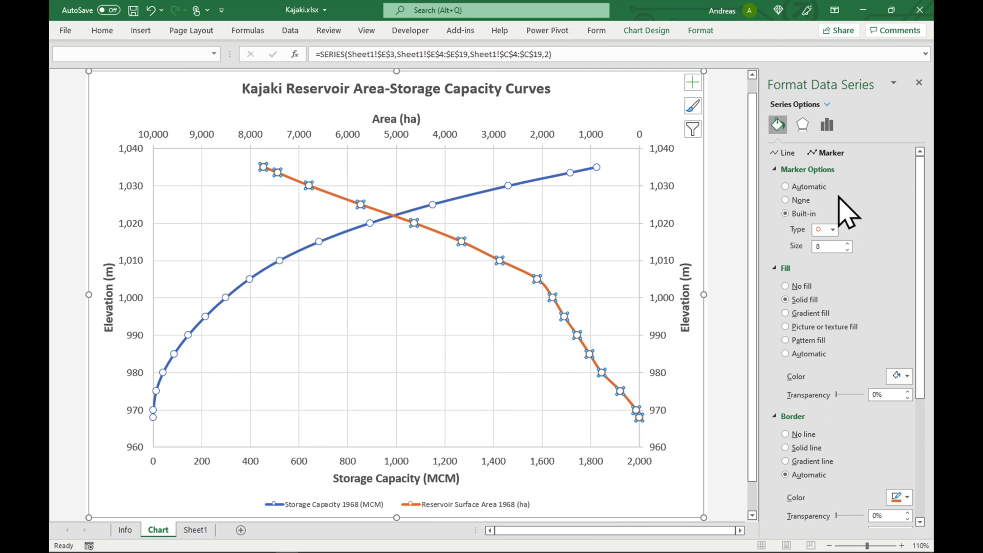
pyautogui.click(833, 230)
pyautogui.click(826, 257)
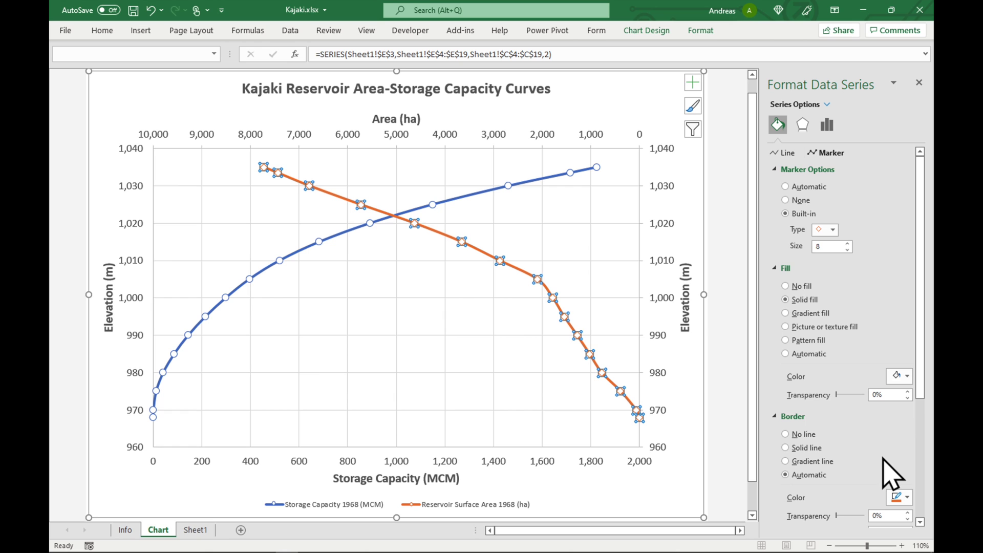
pyautogui.click(919, 82)
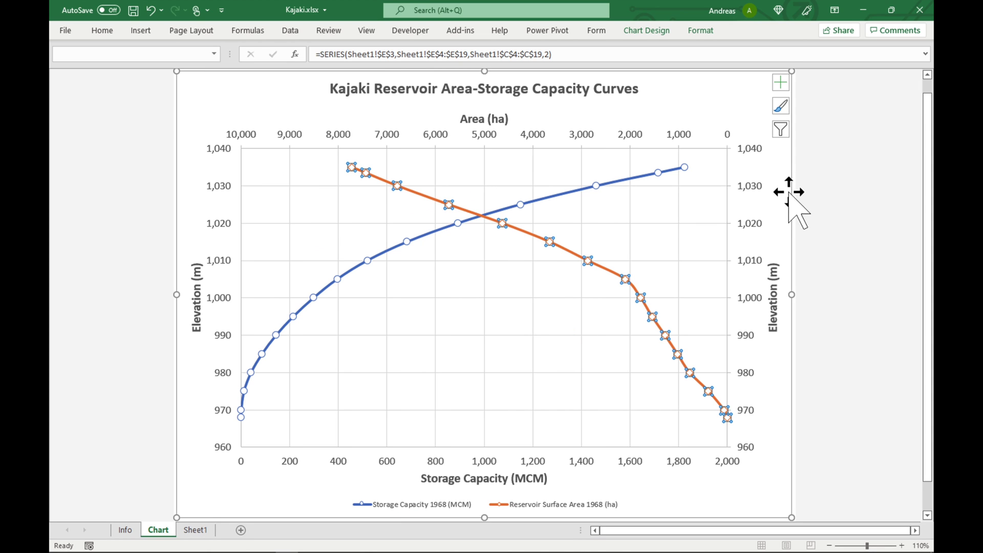
pyautogui.click(827, 221)
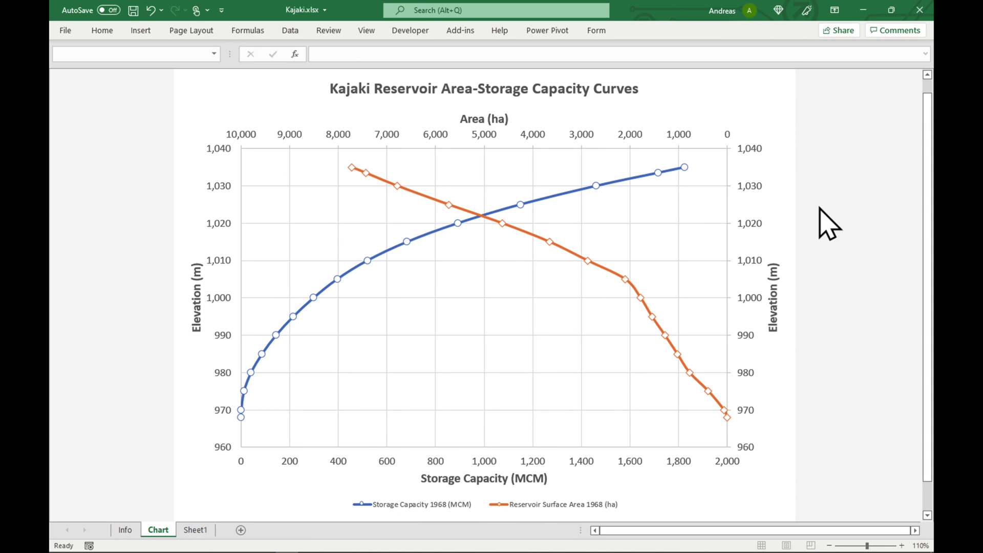
pyautogui.rightClick(571, 253)
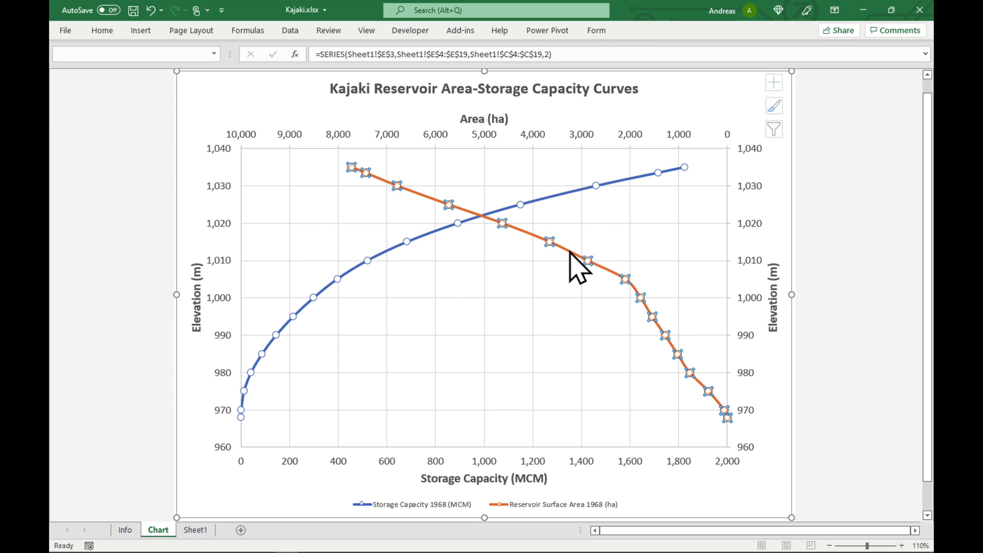
# Set the surface area curve's line dash type to a dashed style.
pyautogui.click(618, 382)
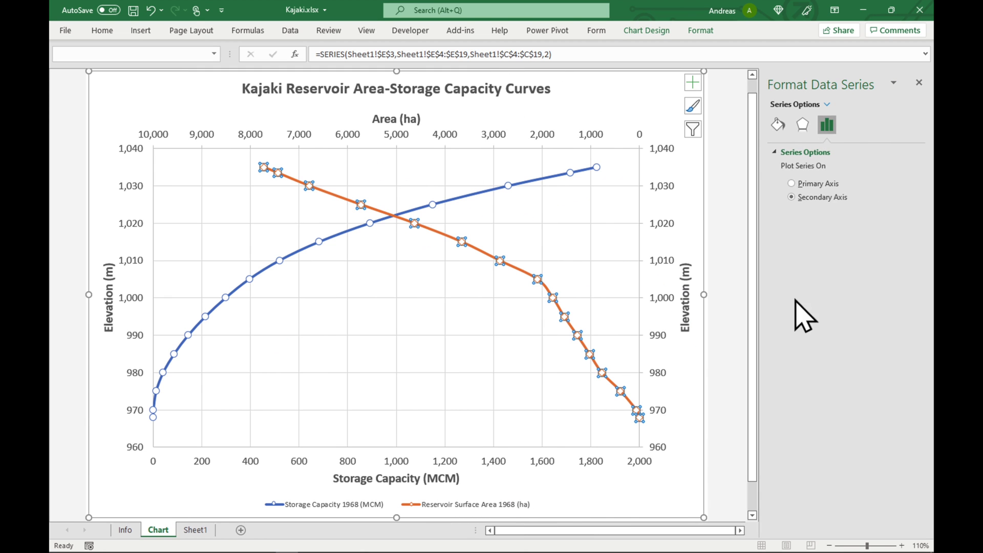
pyautogui.click(777, 124)
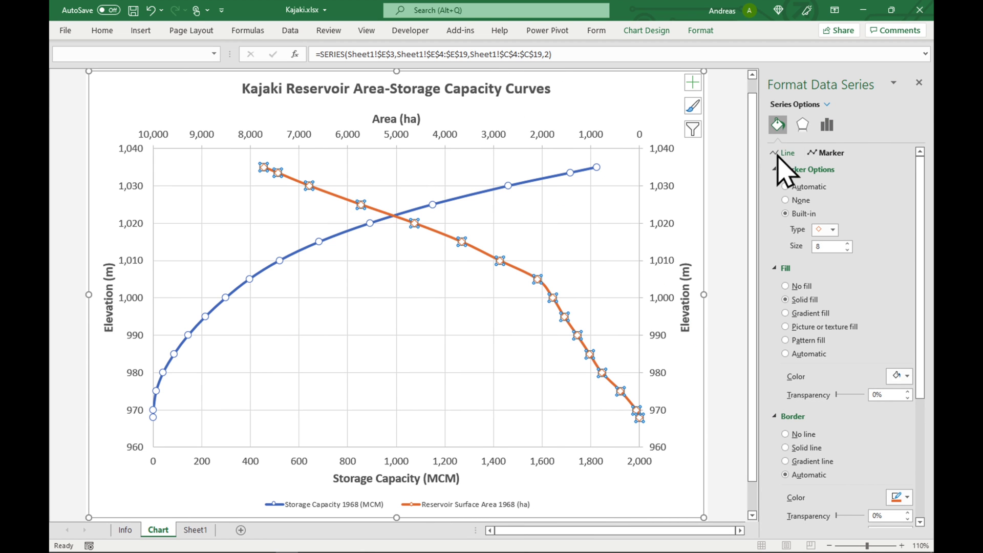
pyautogui.click(786, 153)
pyautogui.click(897, 343)
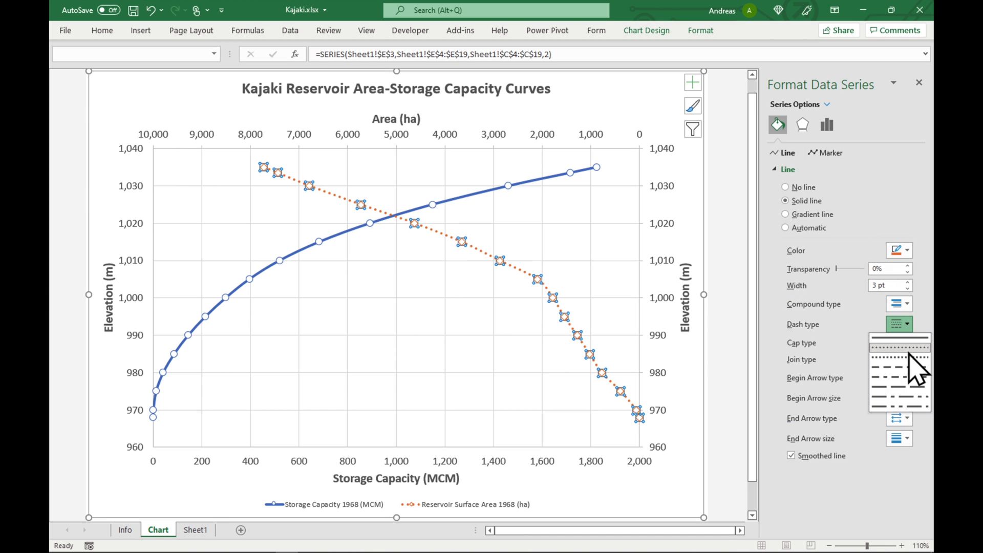
pyautogui.click(897, 377)
pyautogui.click(753, 340)
pyautogui.click(920, 82)
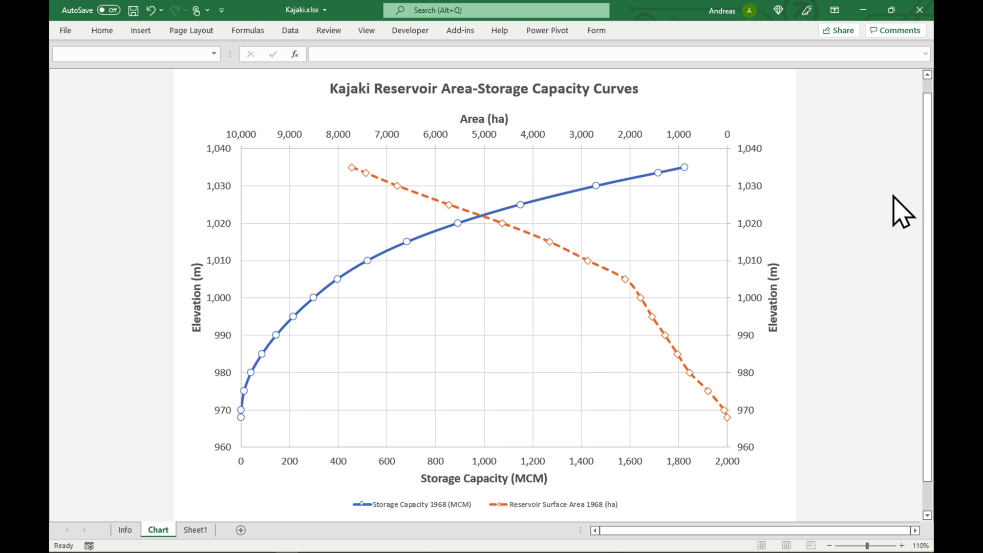
# Increase the font size of the Storage Capacity and Surface Area 1968 legend.
pyautogui.click(556, 504)
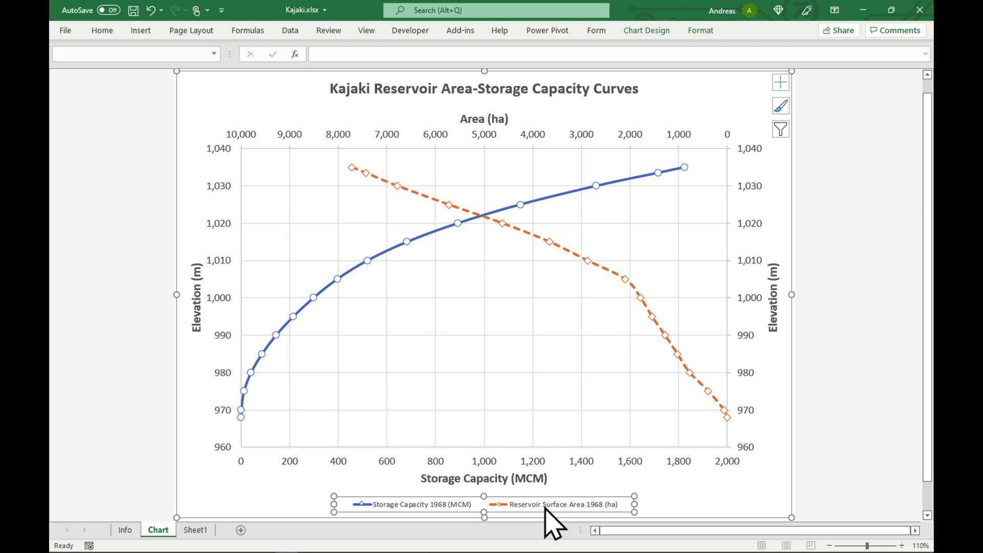
pyautogui.click(102, 30)
pyautogui.click(207, 109)
pyautogui.click(806, 327)
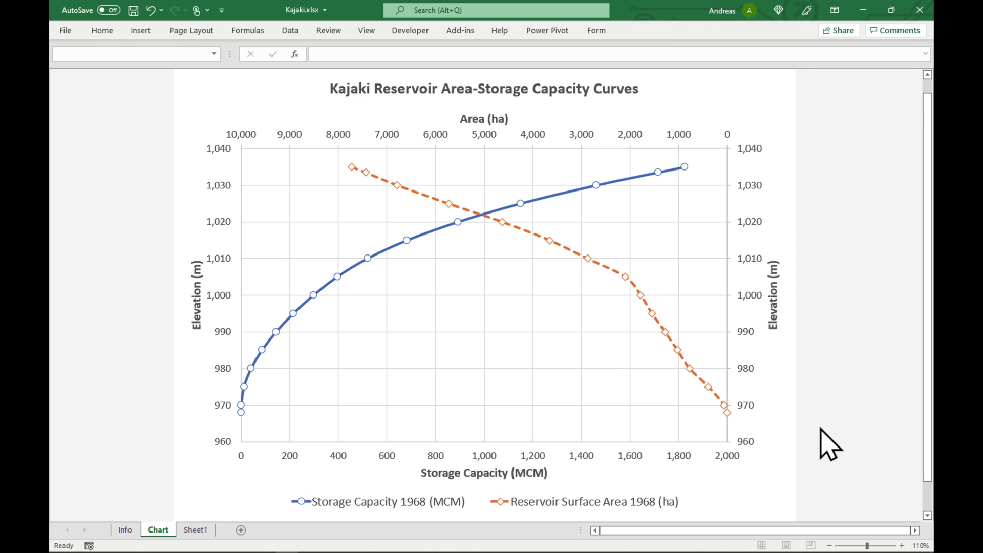